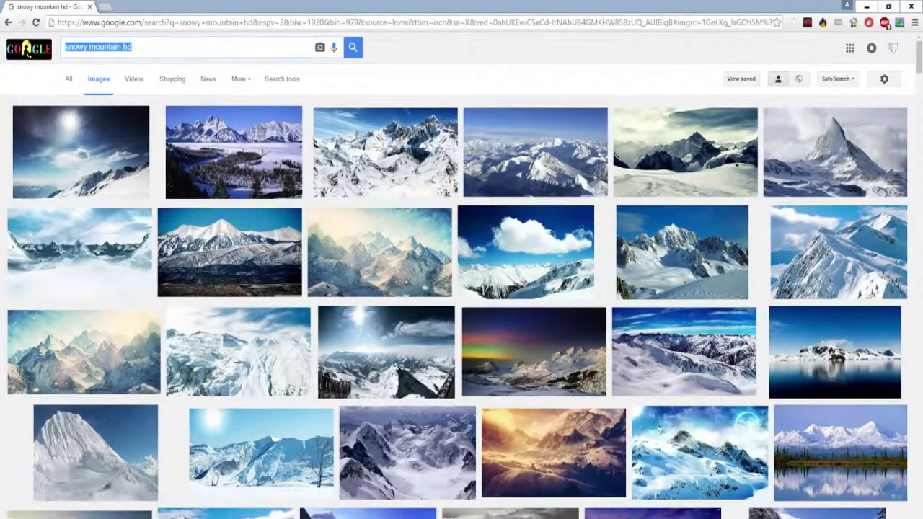
- Search Google Images for 'planet png'
{"action": "type", "text": "planet png"}
{"action": "key", "text": "Return"}
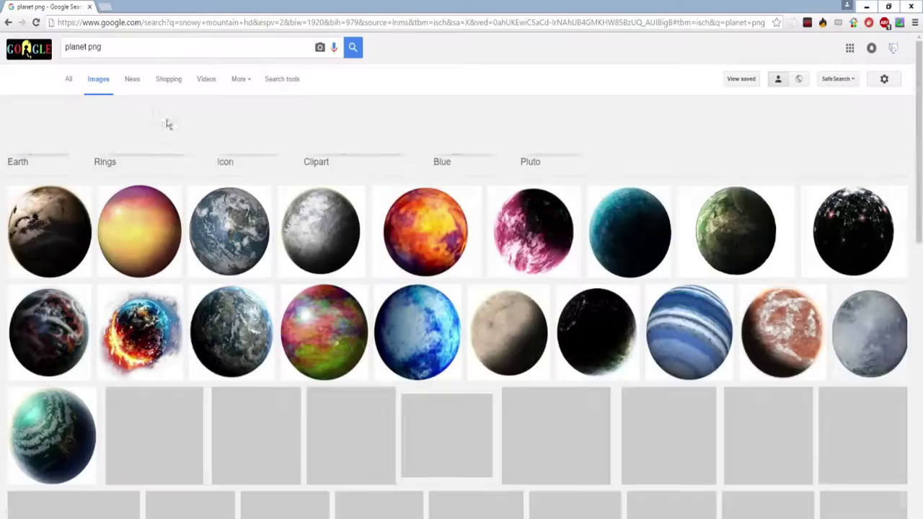
{"action": "triple_click", "coordinate": [120, 45]}
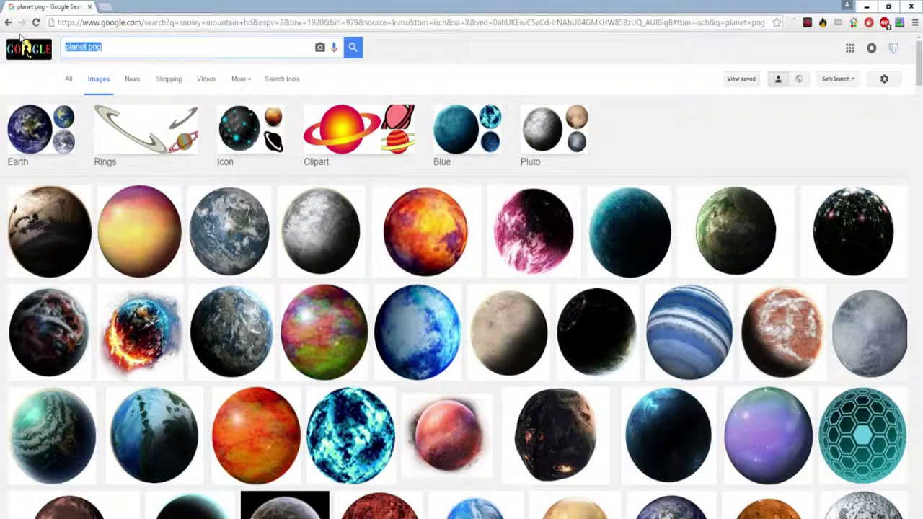
{"action": "left_click", "coordinate": [654, 149]}
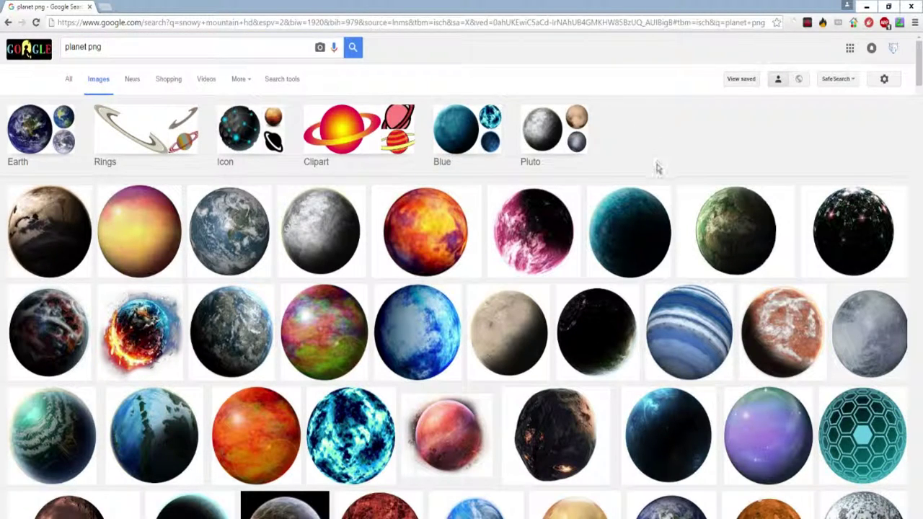
- Save the grey Eurus ice planet image from the results into Downloads
{"action": "scroll", "coordinate": [656, 168], "scroll_direction": "down", "scroll_amount": 1}
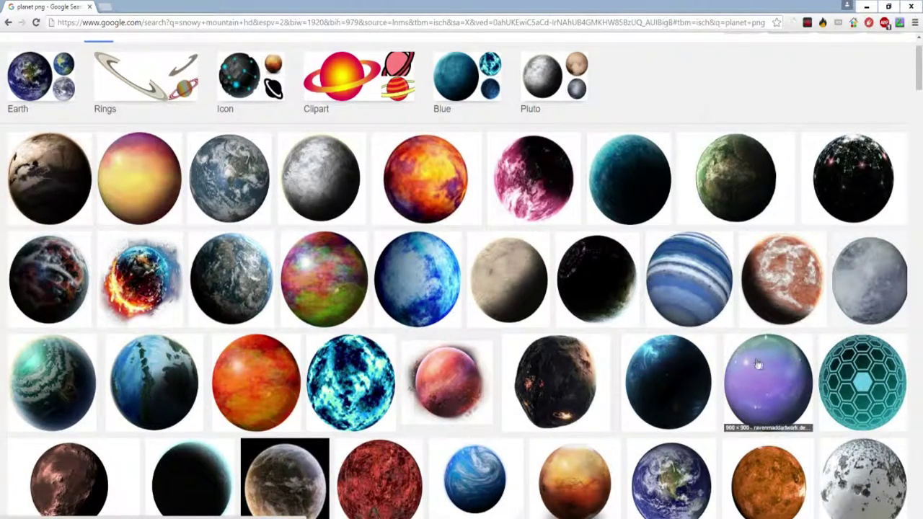
{"action": "scroll", "coordinate": [753, 364], "scroll_direction": "down", "scroll_amount": 3}
{"action": "scroll", "coordinate": [742, 359], "scroll_direction": "down", "scroll_amount": 3}
{"action": "scroll", "coordinate": [743, 359], "scroll_direction": "down", "scroll_amount": 2}
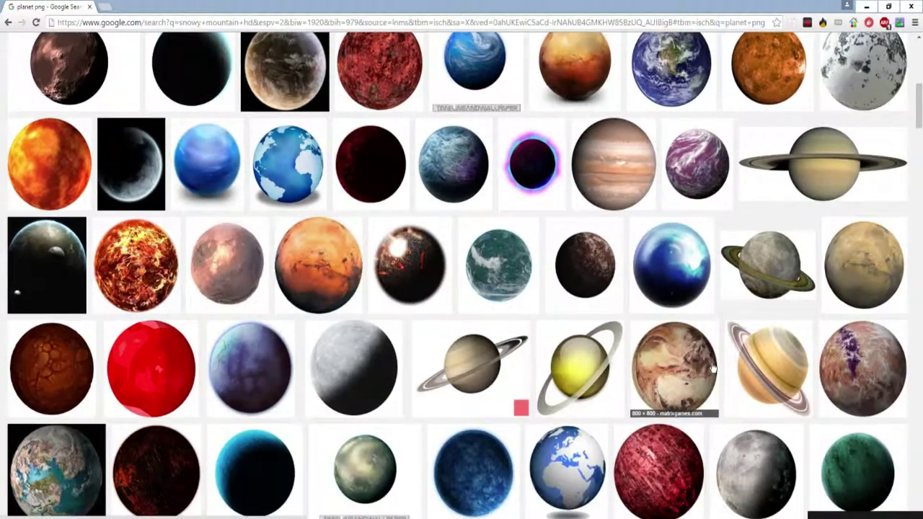
{"action": "scroll", "coordinate": [743, 359], "scroll_direction": "down", "scroll_amount": 2}
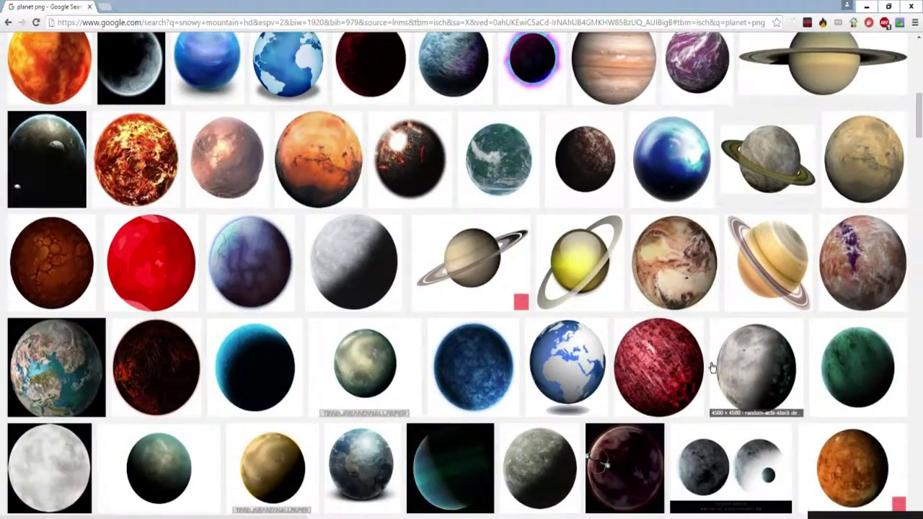
{"action": "left_click", "coordinate": [366, 272]}
{"action": "right_click", "coordinate": [384, 295]}
{"action": "left_click", "coordinate": [433, 370]}
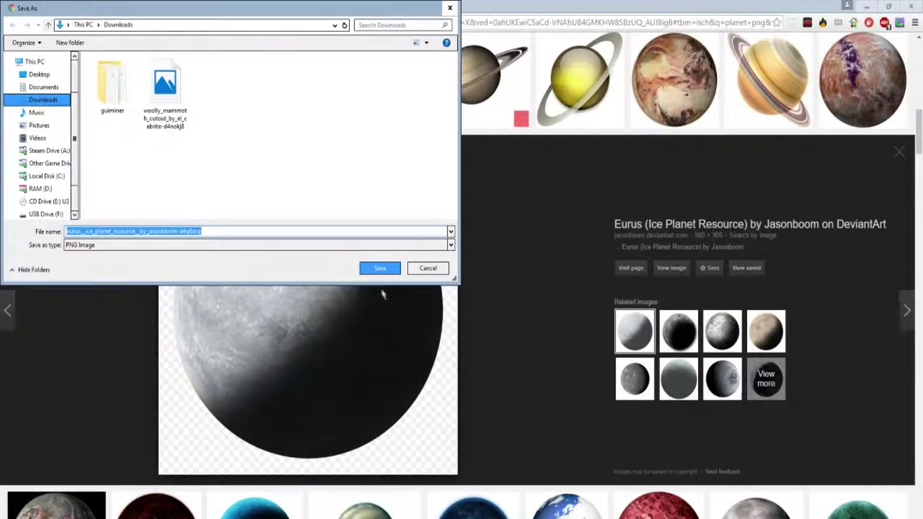
{"action": "left_click", "coordinate": [377, 268]}
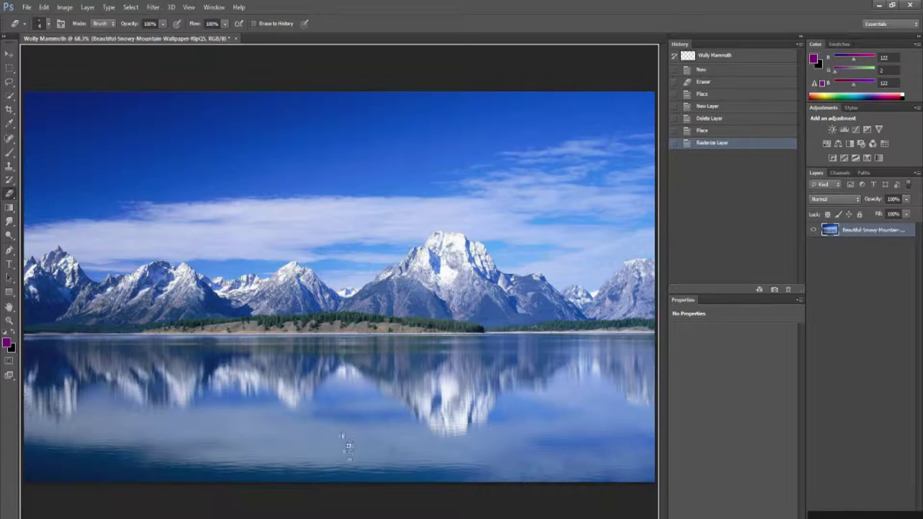
- Shrink the planet to about 70%, rotate it above the main peak, and put the mountain layer above it
{"action": "mouse_move", "coordinate": [257, 205]}
{"action": "left_mouse_down"}
{"action": "mouse_move", "coordinate": [282, 272]}
{"action": "mouse_move", "coordinate": [317, 288]}
{"action": "left_mouse_up"}
{"action": "left_click_drag", "start_coordinate": [370, 267], "coordinate": [440, 151]}
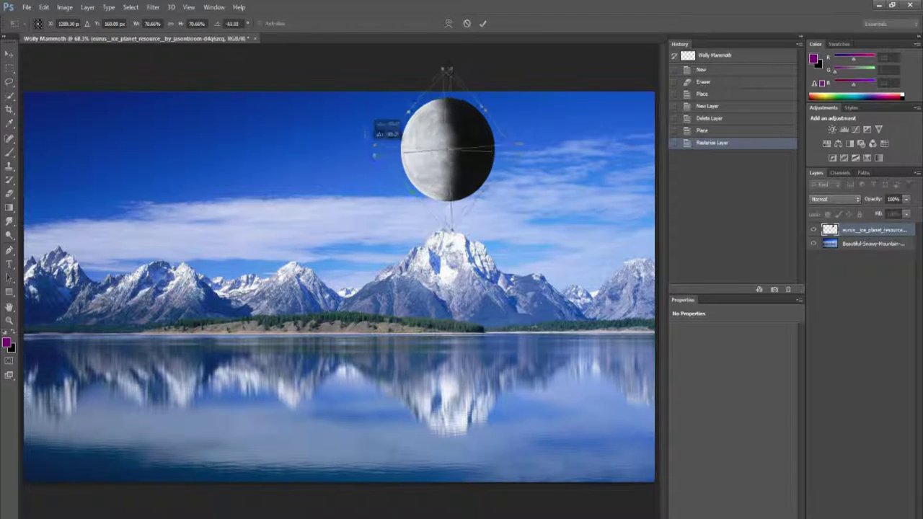
{"action": "left_click_drag", "start_coordinate": [358, 128], "coordinate": [373, 134]}
{"action": "key", "text": "Return"}
{"action": "key", "text": "e"}
{"action": "left_click_drag", "start_coordinate": [865, 242], "coordinate": [868, 228]}
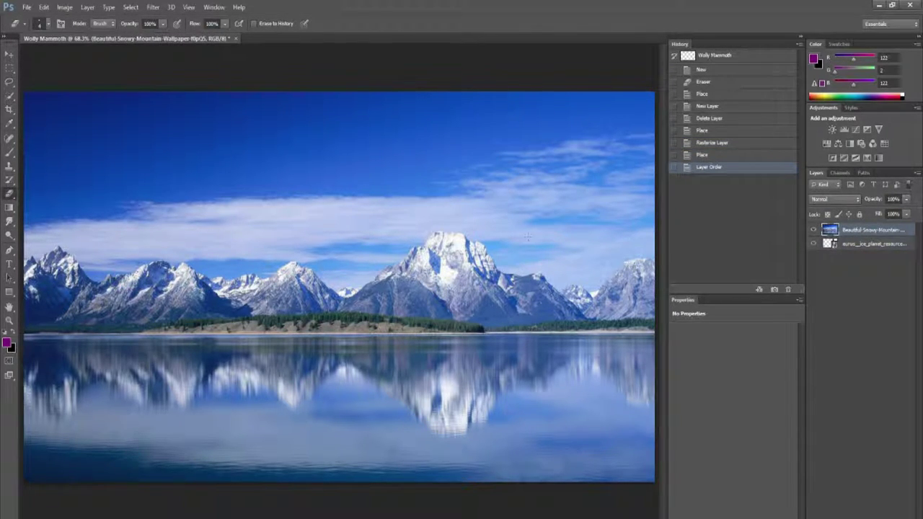
- Copy the sky to a new top Layer 1 with lowered opacity so the planet shows through
{"action": "key", "text": "w"}
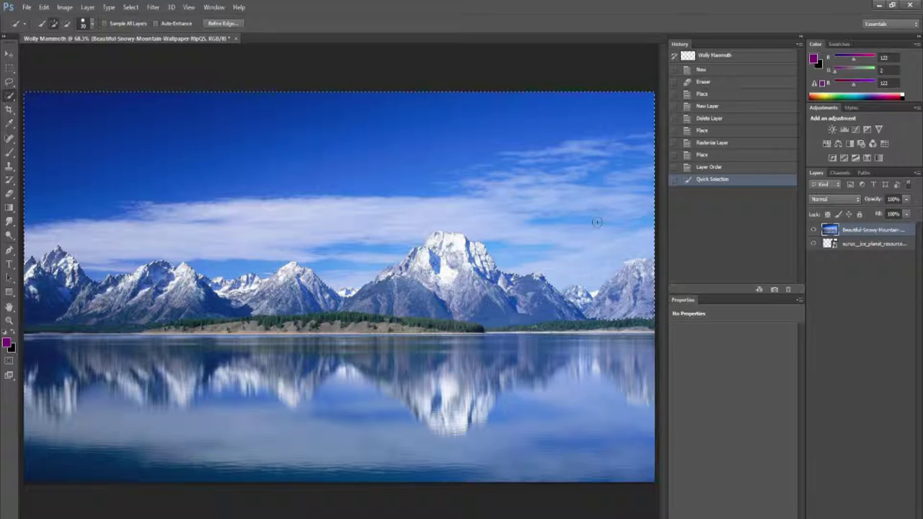
{"action": "key", "text": "ctrl+c"}
{"action": "key", "text": "ctrl+v"}
{"action": "left_click_drag", "start_coordinate": [865, 257], "coordinate": [865, 239]}
{"action": "left_click_drag", "start_coordinate": [874, 199], "coordinate": [857, 196]}
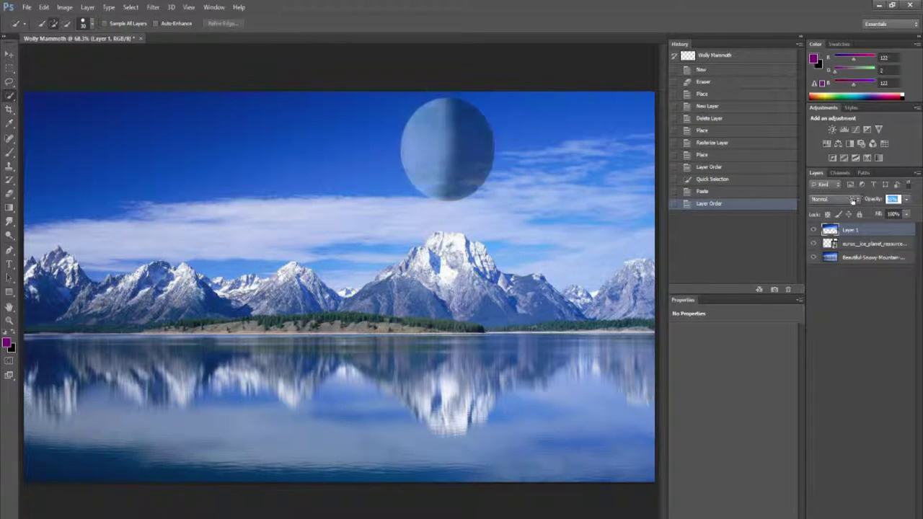
- Copy the clouds around the planet into a Layer 2 above it, then delete that layer
{"action": "left_click", "coordinate": [855, 258]}
{"action": "left_click_drag", "start_coordinate": [501, 220], "coordinate": [497, 201]}
{"action": "mouse_move", "coordinate": [483, 242]}
{"action": "left_mouse_down"}
{"action": "mouse_move", "coordinate": [436, 187]}
{"action": "mouse_move", "coordinate": [434, 261]}
{"action": "left_mouse_up"}
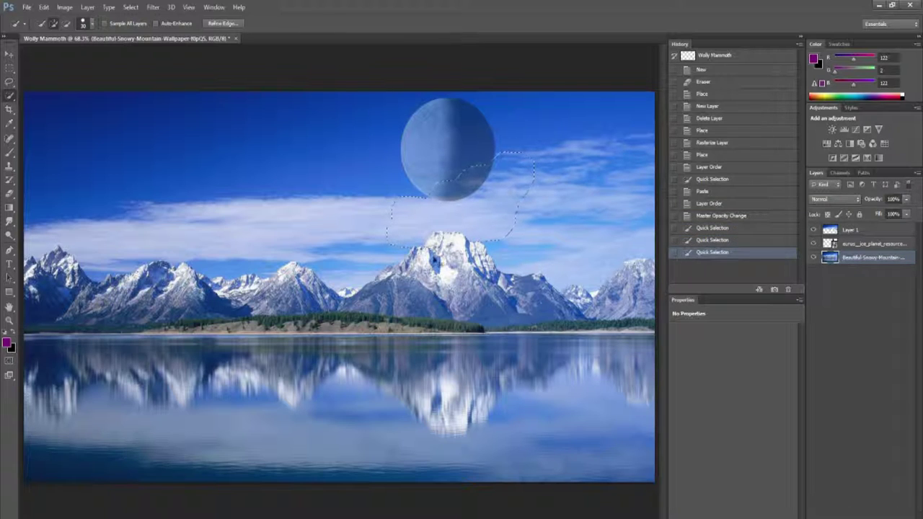
{"action": "key", "text": "ctrl+c"}
{"action": "key", "text": "ctrl+v"}
{"action": "left_click_drag", "start_coordinate": [865, 258], "coordinate": [865, 242]}
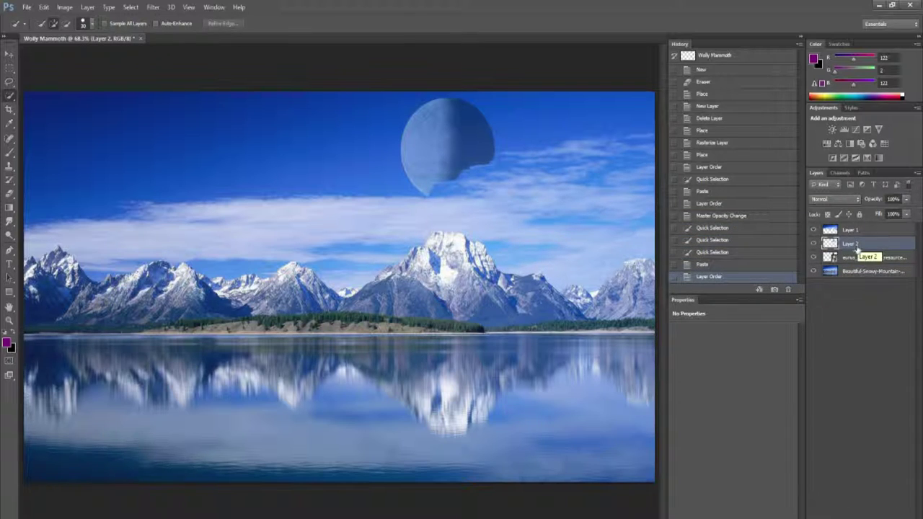
{"action": "key", "text": "Delete"}
- On the mountain layer, sample the light cloud colour with Color Range
{"action": "left_click", "coordinate": [873, 257]}
{"action": "scroll", "coordinate": [483, 181], "scroll_direction": "up", "scroll_amount": 3}
{"action": "left_click", "coordinate": [131, 8]}
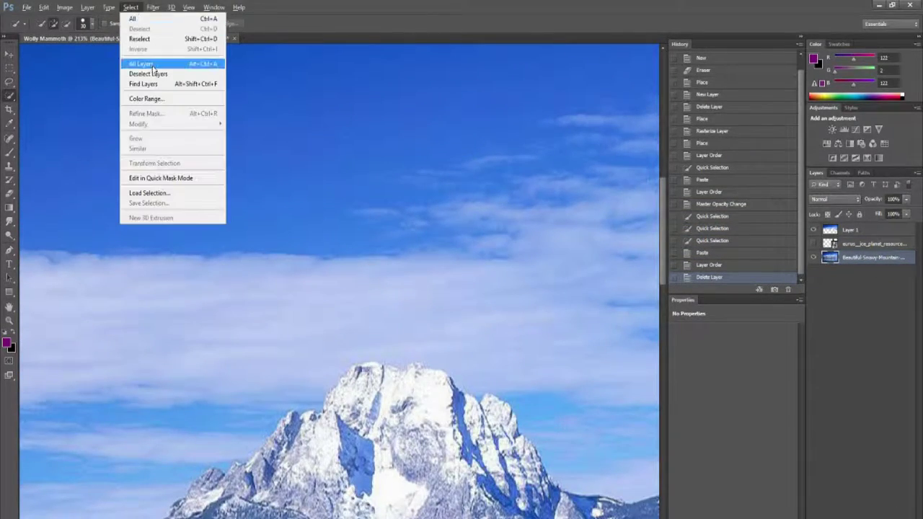
{"action": "left_click", "coordinate": [145, 98]}
{"action": "left_click_drag", "start_coordinate": [411, 118], "coordinate": [195, 58]}
{"action": "left_click", "coordinate": [511, 263]}
{"action": "left_click", "coordinate": [319, 77]}
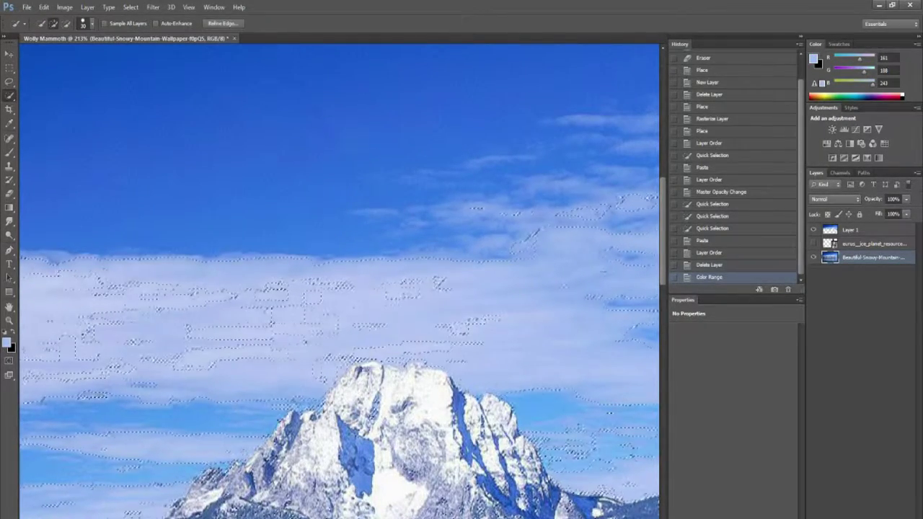
{"action": "left_click", "coordinate": [130, 7]}
{"action": "left_click", "coordinate": [146, 98]}
{"action": "left_click", "coordinate": [454, 208]}
{"action": "key", "text": "Return"}
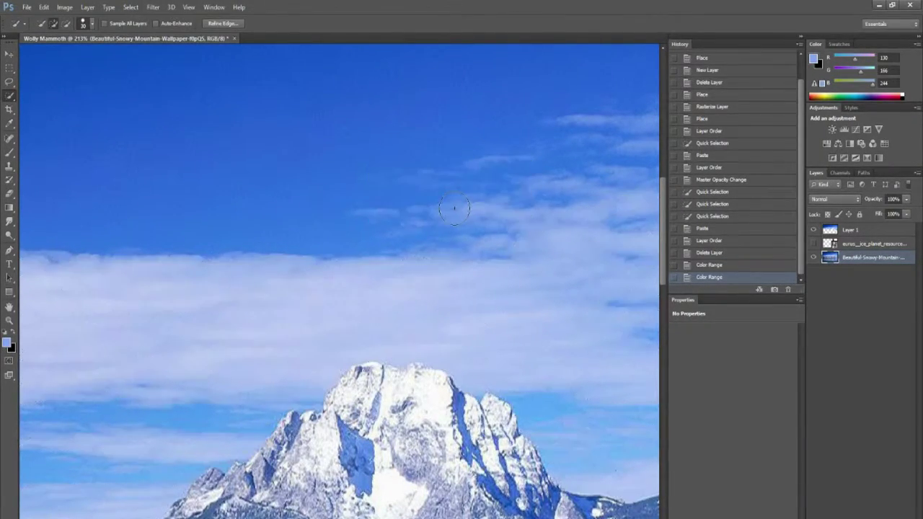
- Retry Color Range sampling of the cloud and sky colours, dismissing the selection warnings
{"action": "left_click", "coordinate": [130, 8]}
{"action": "left_click", "coordinate": [146, 98]}
{"action": "left_click", "coordinate": [478, 200]}
{"action": "left_click", "coordinate": [319, 76]}
{"action": "left_click", "coordinate": [450, 209]}
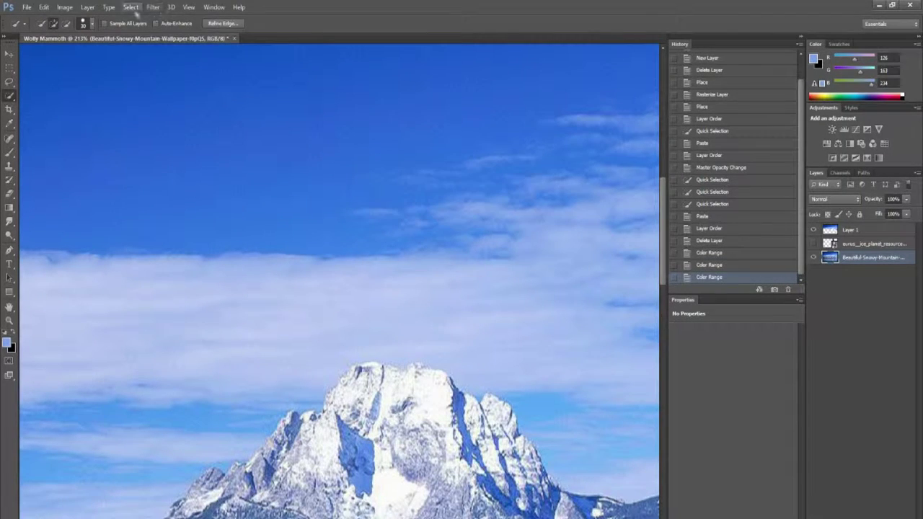
{"action": "left_click", "coordinate": [133, 8]}
{"action": "left_click", "coordinate": [145, 98]}
{"action": "left_click", "coordinate": [491, 205]}
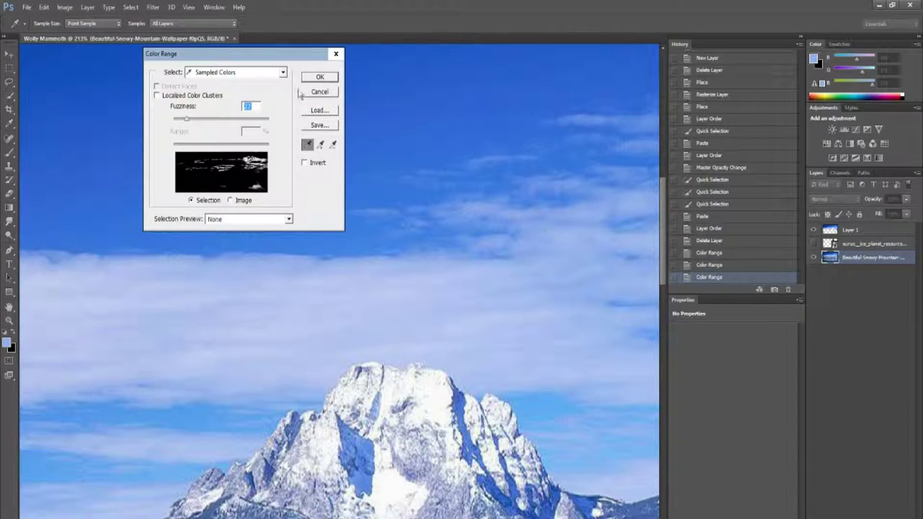
{"action": "key", "text": "Return"}
{"action": "left_click", "coordinate": [452, 209]}
- Attempt Color Range once more, then step back in History before the failed attempts
{"action": "left_click", "coordinate": [131, 7]}
{"action": "left_click", "coordinate": [146, 98]}
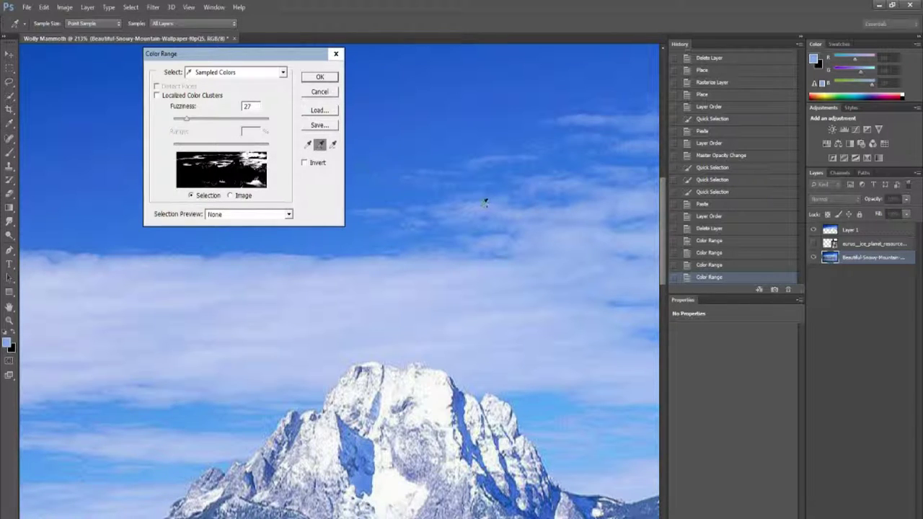
{"action": "key", "text": "Return"}
{"action": "left_click", "coordinate": [432, 209]}
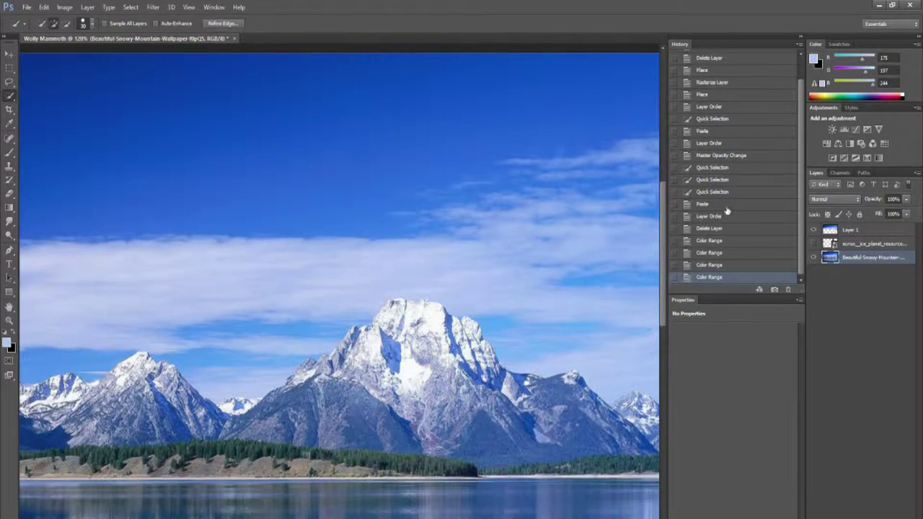
{"action": "left_click", "coordinate": [703, 204]}
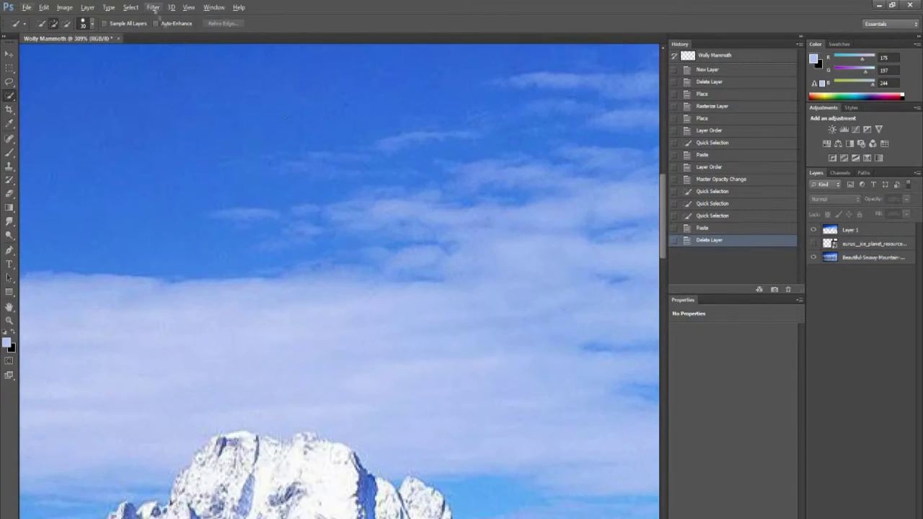
- Select the blue sky on the Snowy-Mountain layer with Color Range
{"action": "left_click", "coordinate": [865, 257]}
{"action": "left_click", "coordinate": [130, 6]}
{"action": "left_click", "coordinate": [144, 126]}
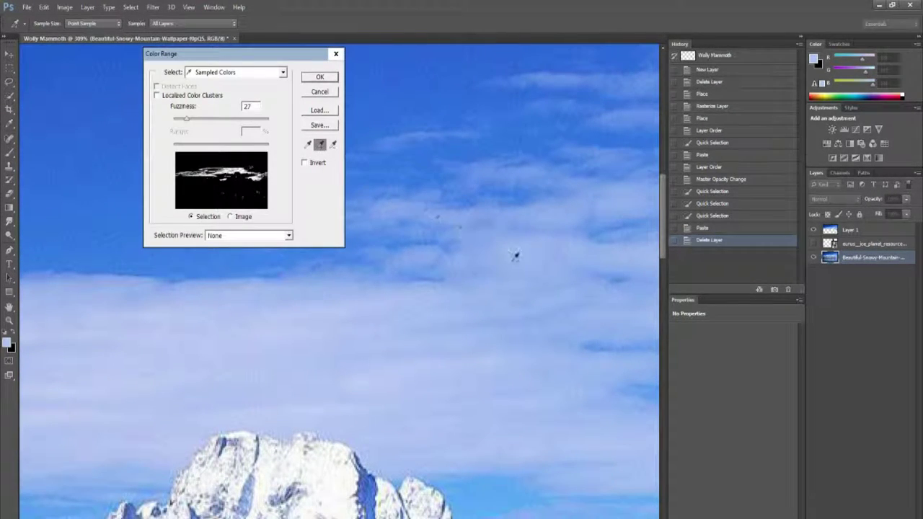
{"action": "left_click", "coordinate": [515, 255]}
{"action": "left_click", "coordinate": [316, 77]}
- Paste the sky selection as Layer 2 and move it above the planet layer
{"action": "key", "text": "ctrl+v"}
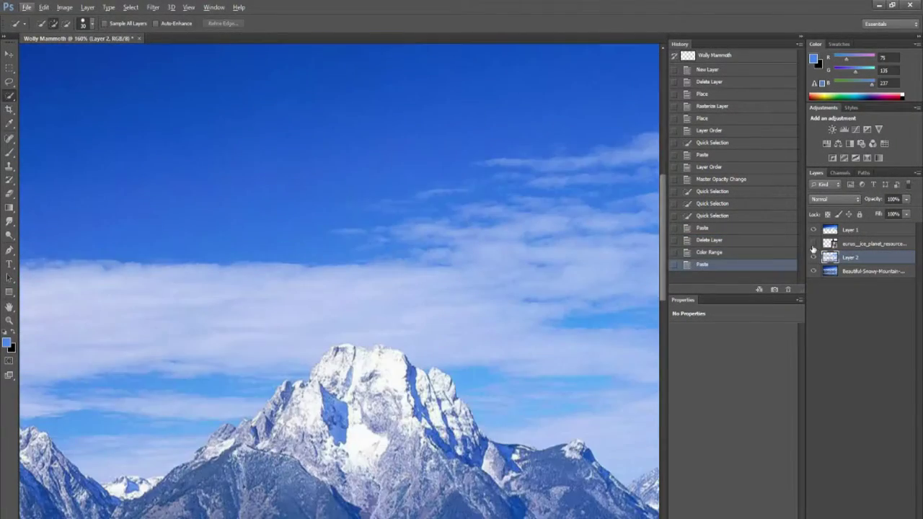
{"action": "left_click_drag", "start_coordinate": [865, 257], "coordinate": [863, 243]}
{"action": "scroll", "coordinate": [354, 238], "scroll_direction": "up", "scroll_amount": 5}
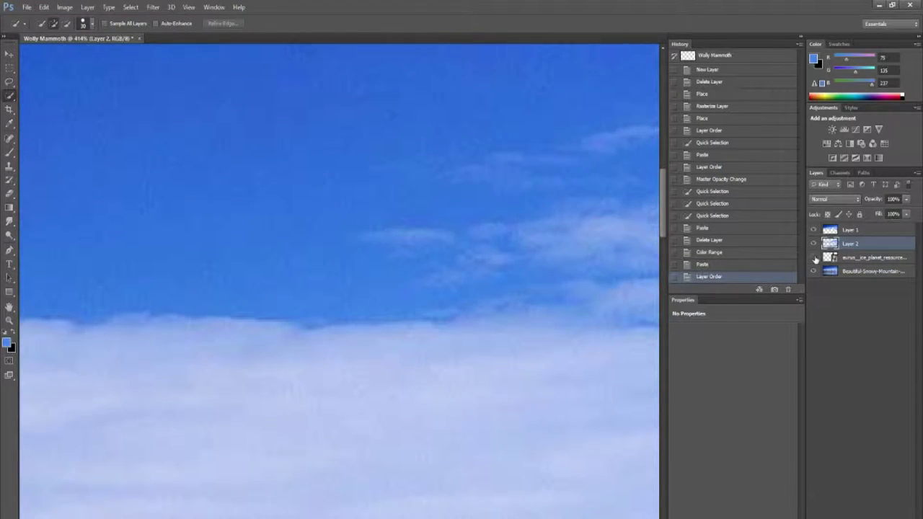
- Erase Layer 2 cloud along the planet's lower edge
{"action": "key", "text": "e"}
{"action": "left_click_drag", "start_coordinate": [332, 260], "coordinate": [245, 244]}
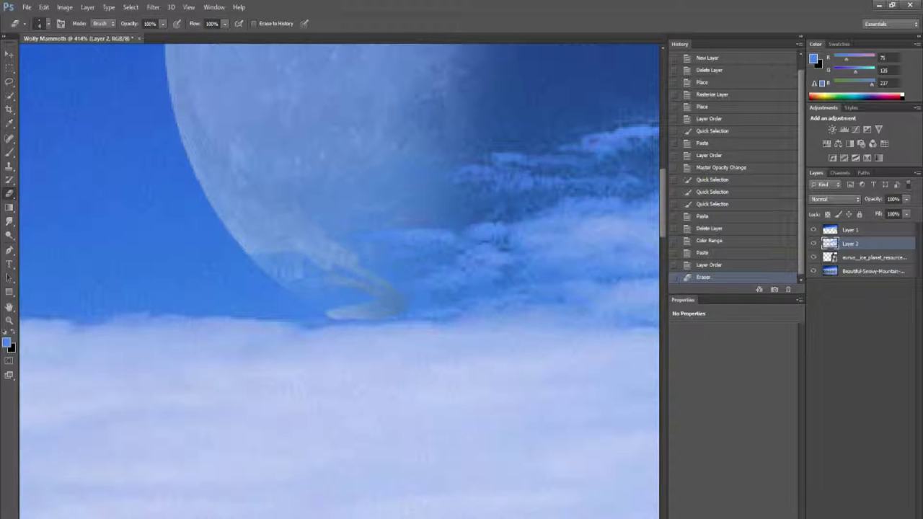
{"action": "left_click_drag", "start_coordinate": [353, 303], "coordinate": [251, 252]}
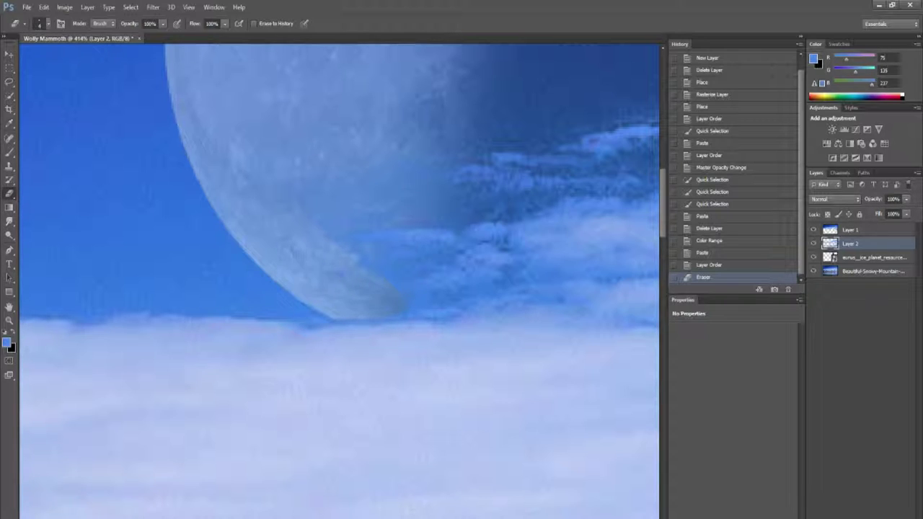
{"action": "left_click_drag", "start_coordinate": [353, 295], "coordinate": [259, 249]}
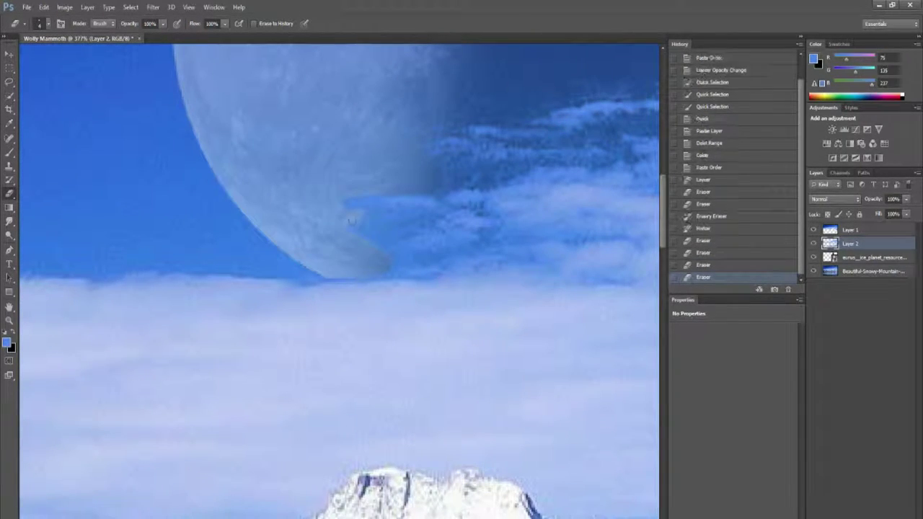
{"action": "left_click_drag", "start_coordinate": [403, 230], "coordinate": [360, 227]}
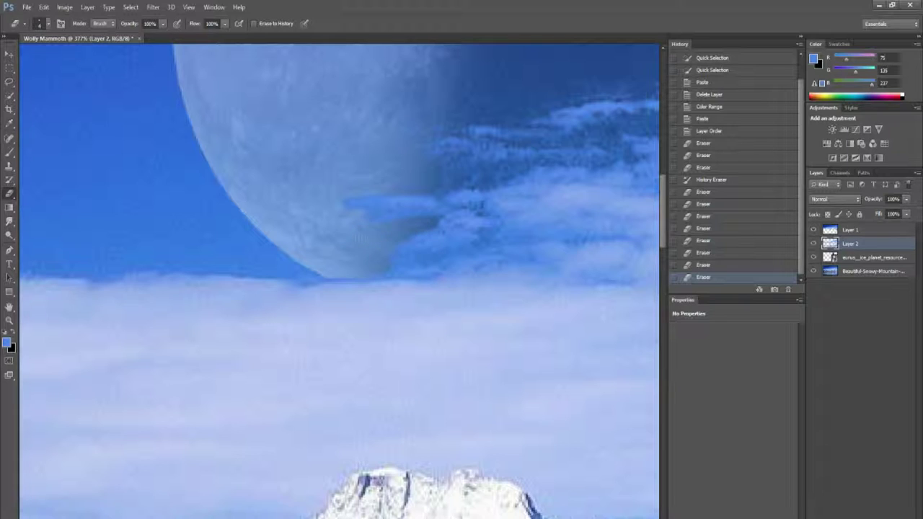
{"action": "mouse_move", "coordinate": [436, 220]}
{"action": "left_mouse_down"}
{"action": "mouse_move", "coordinate": [404, 256]}
{"action": "mouse_move", "coordinate": [440, 254]}
{"action": "left_mouse_up"}
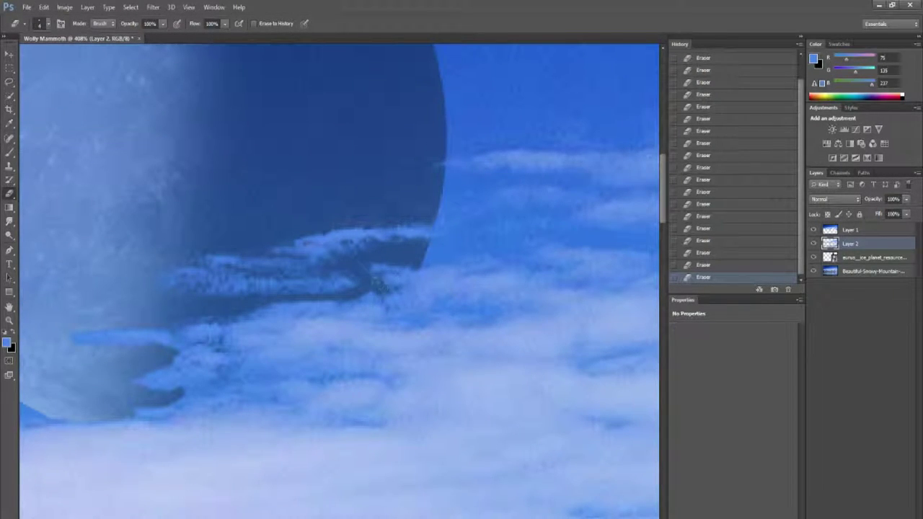
{"action": "key", "text": "ctrl+0"}
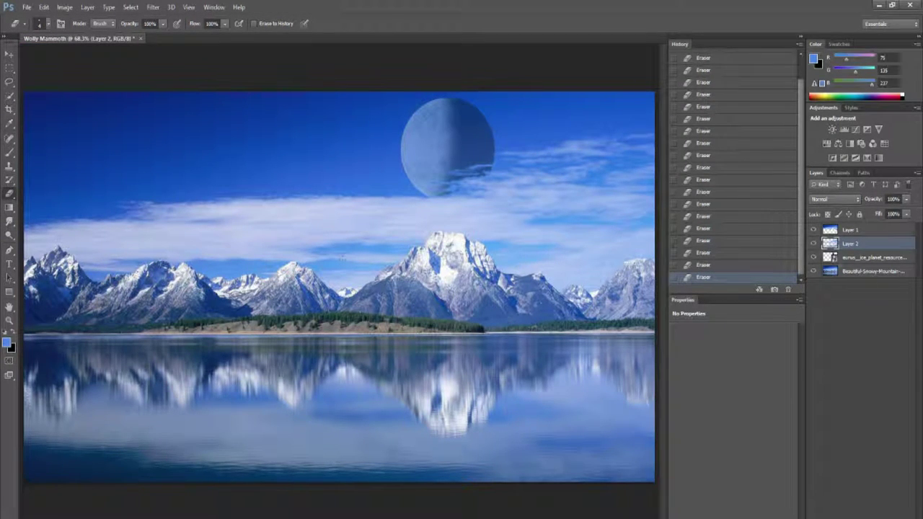
- Lower Layer 2's opacity and erase cloud bits to reveal more of the planet
{"action": "left_click_drag", "start_coordinate": [872, 200], "coordinate": [862, 202]}
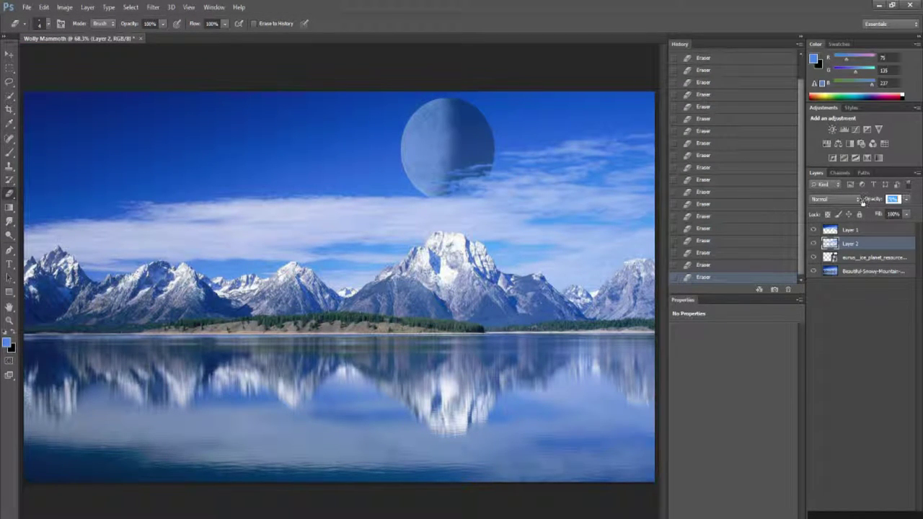
{"action": "scroll", "coordinate": [469, 173], "scroll_direction": "up", "scroll_amount": 3}
{"action": "scroll", "coordinate": [469, 173], "scroll_direction": "up", "scroll_amount": 2}
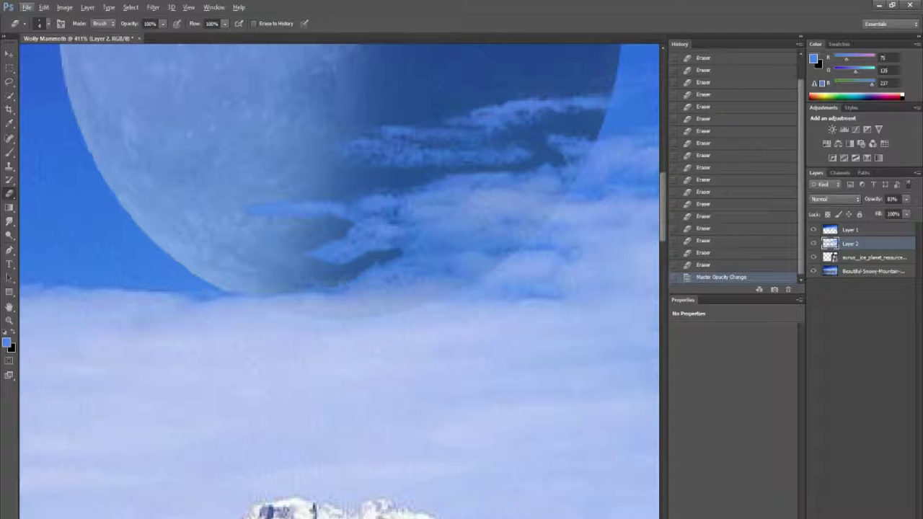
{"action": "left_click_drag", "start_coordinate": [395, 254], "coordinate": [448, 251]}
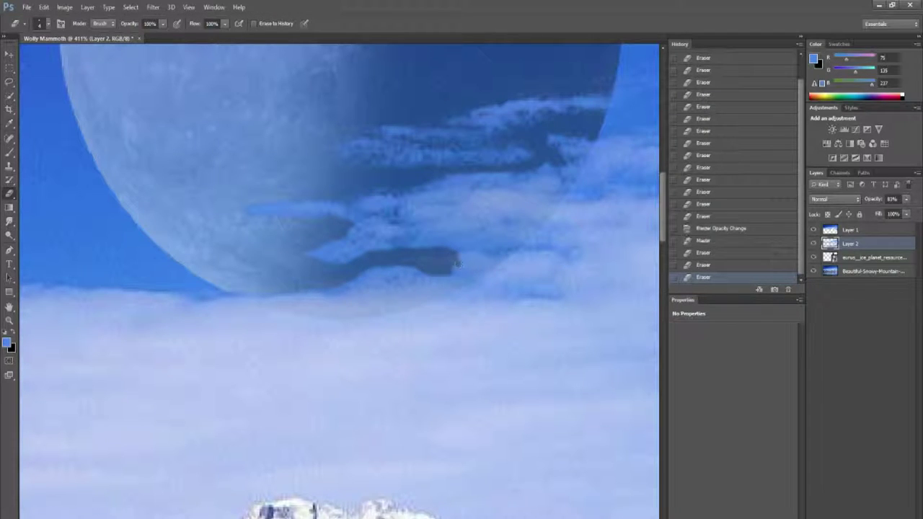
{"action": "left_click_drag", "start_coordinate": [350, 216], "coordinate": [374, 216]}
{"action": "left_click_drag", "start_coordinate": [389, 211], "coordinate": [412, 225]}
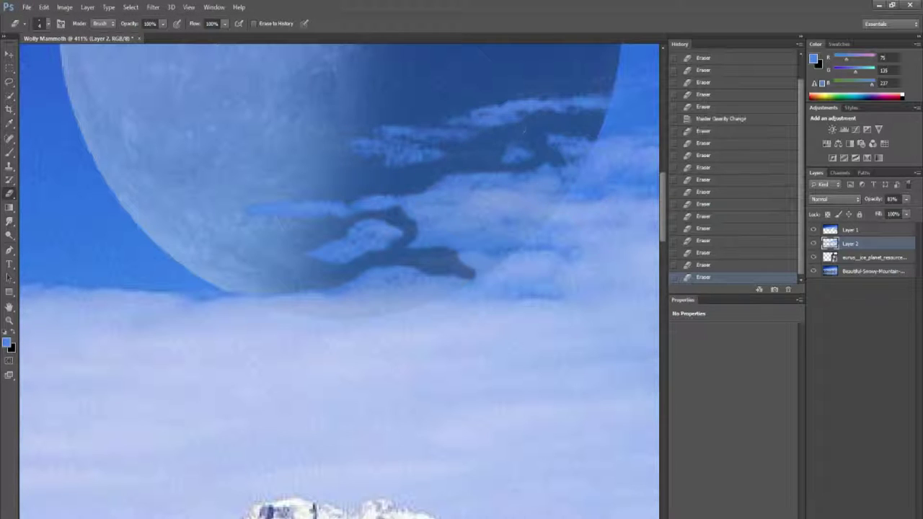
{"action": "left_click_drag", "start_coordinate": [451, 120], "coordinate": [463, 115]}
{"action": "left_click_drag", "start_coordinate": [471, 114], "coordinate": [496, 106]}
{"action": "left_click_drag", "start_coordinate": [544, 164], "coordinate": [571, 186]}
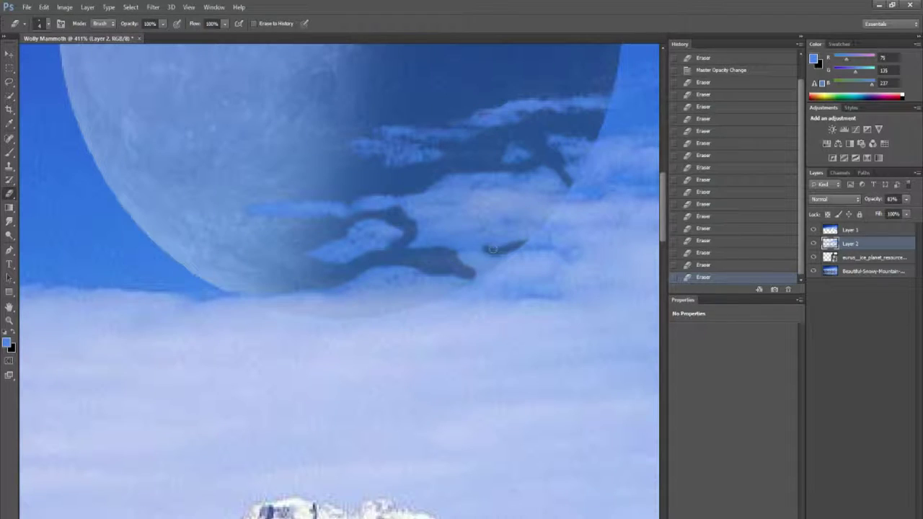
{"action": "left_click_drag", "start_coordinate": [492, 249], "coordinate": [452, 250]}
- Erase the small cloud band running across the planet
{"action": "scroll", "coordinate": [422, 267], "scroll_direction": "down", "scroll_amount": 5}
{"action": "scroll", "coordinate": [317, 296], "scroll_direction": "up", "scroll_amount": 5}
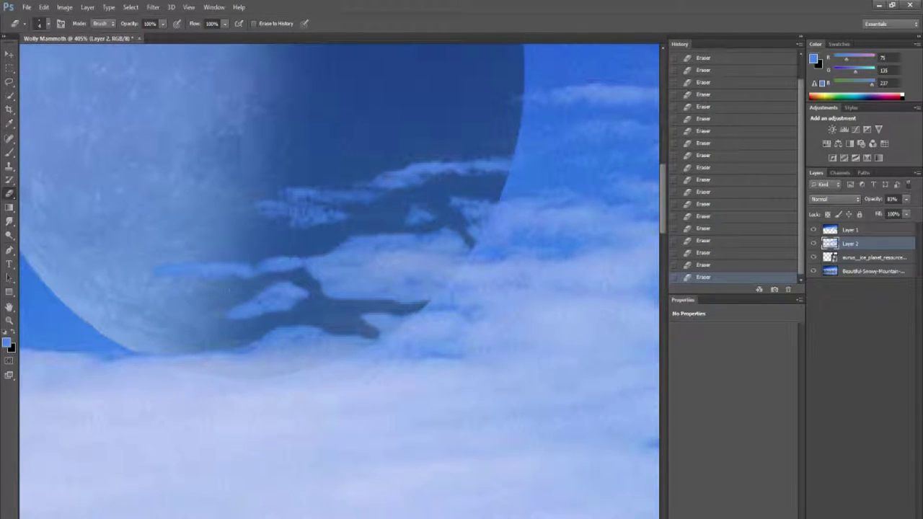
{"action": "scroll", "coordinate": [264, 266], "scroll_direction": "down", "scroll_amount": 5}
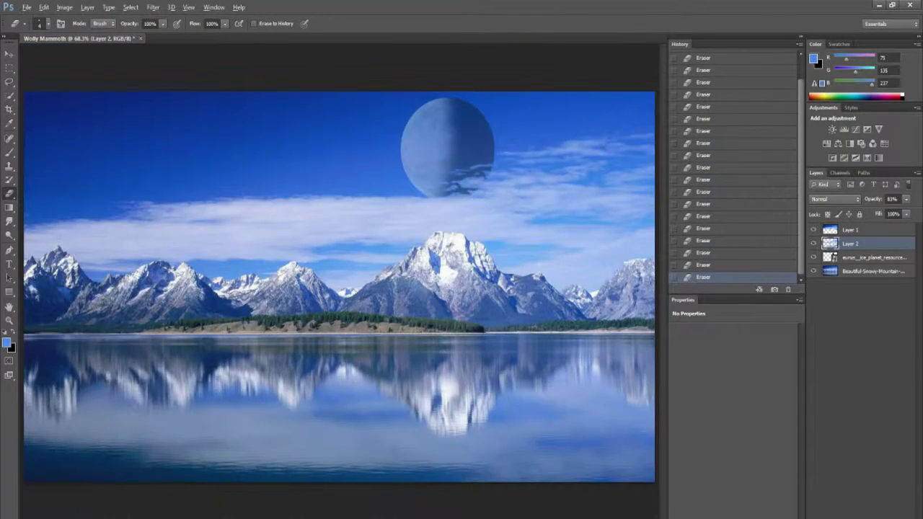
{"action": "scroll", "coordinate": [264, 266], "scroll_direction": "up", "scroll_amount": 6}
{"action": "mouse_move", "coordinate": [302, 252]}
{"action": "left_mouse_down"}
{"action": "mouse_move", "coordinate": [225, 253]}
{"action": "mouse_move", "coordinate": [476, 183]}
{"action": "mouse_move", "coordinate": [515, 202]}
{"action": "left_mouse_up"}
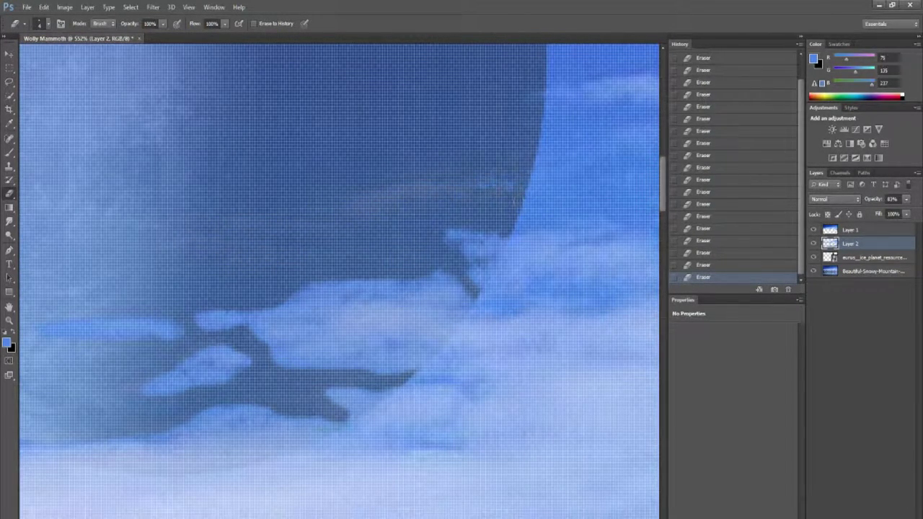
{"action": "key", "text": "ctrl+0"}
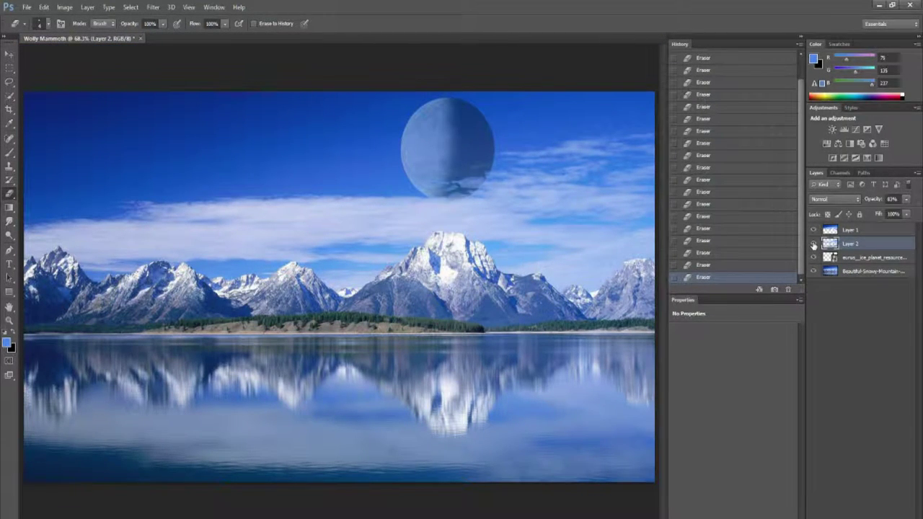
- Erase cloud streaks over the planet's right side
{"action": "scroll", "coordinate": [450, 184], "scroll_direction": "up", "scroll_amount": 5}
{"action": "left_click_drag", "start_coordinate": [498, 189], "coordinate": [588, 196]}
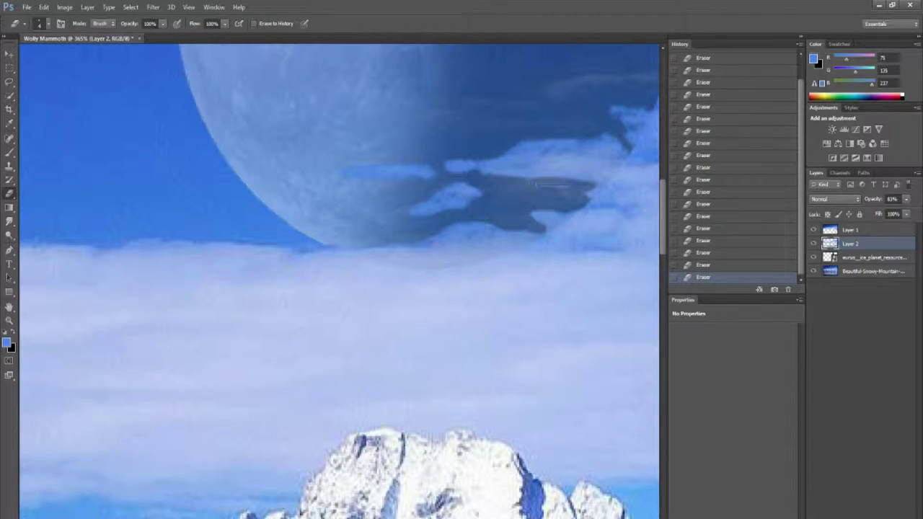
{"action": "mouse_move", "coordinate": [535, 185]}
{"action": "left_mouse_down"}
{"action": "mouse_move", "coordinate": [577, 148]}
{"action": "mouse_move", "coordinate": [530, 146]}
{"action": "left_mouse_up"}
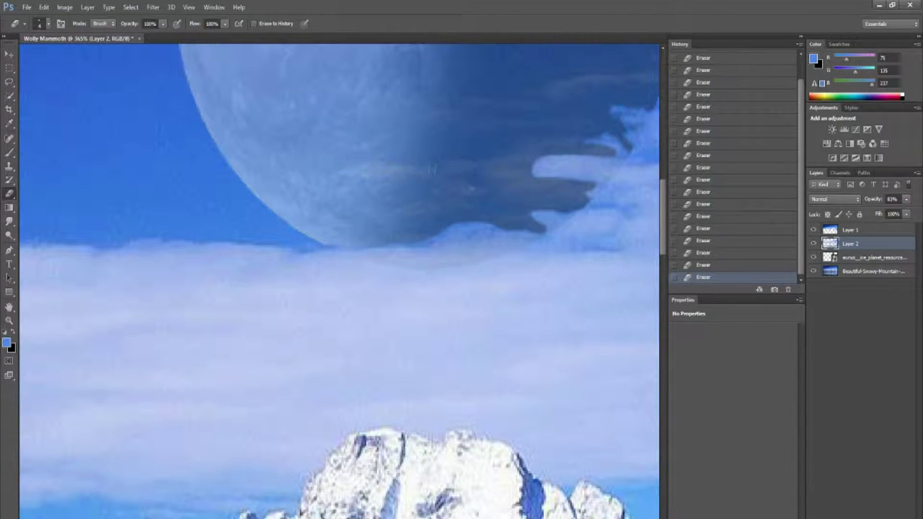
{"action": "scroll", "coordinate": [431, 169], "scroll_direction": "right", "scroll_amount": 3}
{"action": "scroll", "coordinate": [509, 156], "scroll_direction": "right", "scroll_amount": 3}
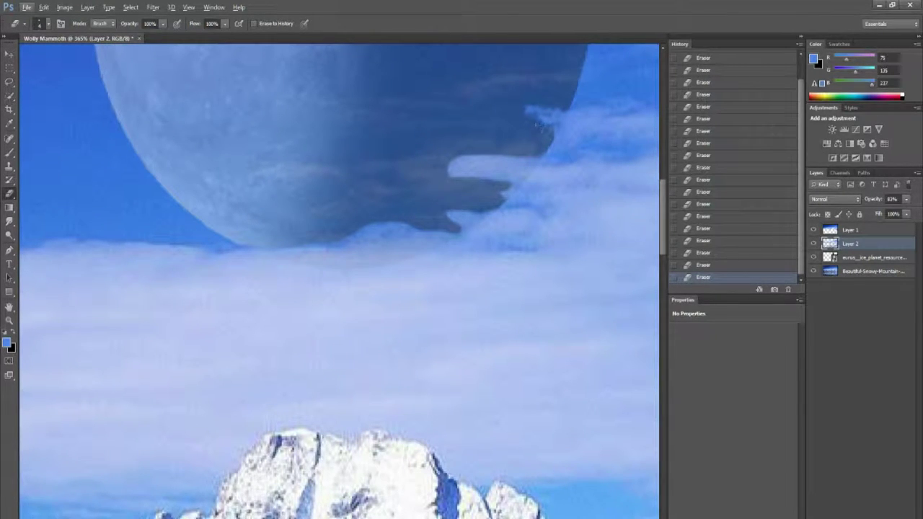
{"action": "key", "text": "ctrl+0"}
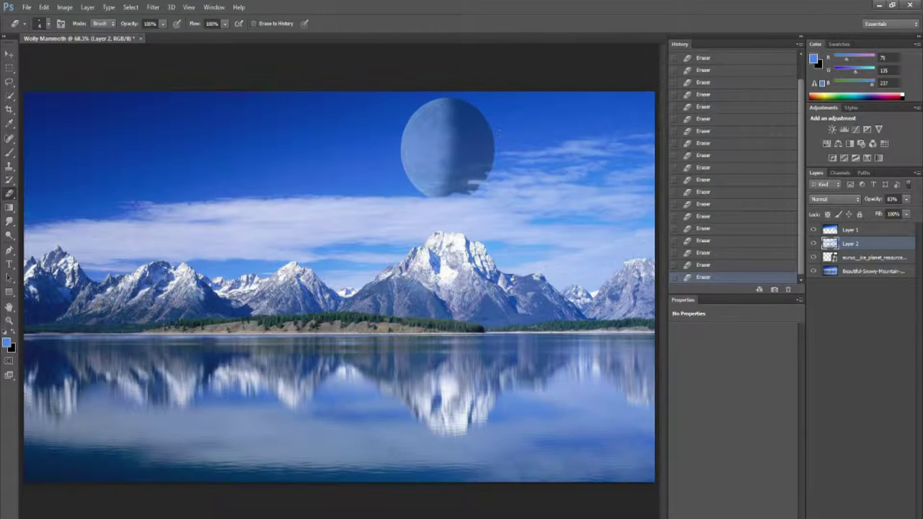
- Copy and paste the ice planet layer, then delete the unneeded pasted copy
{"action": "left_click", "coordinate": [862, 259]}
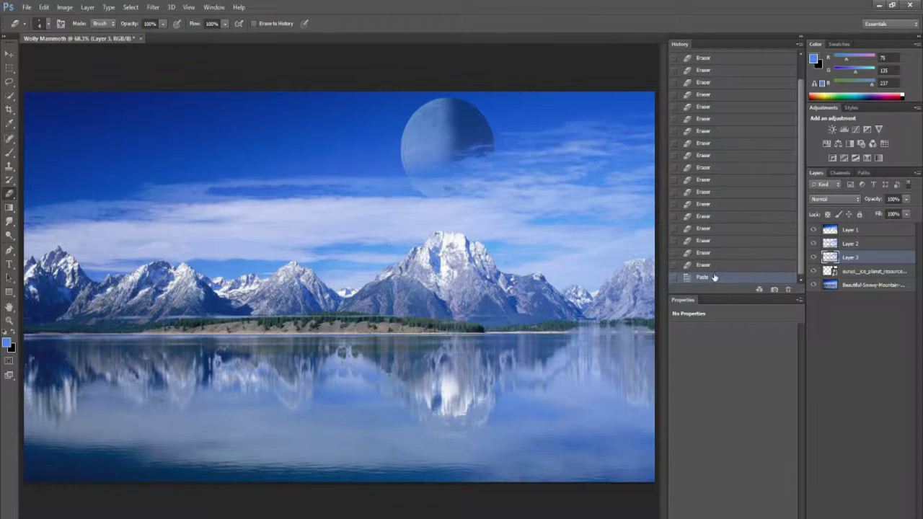
{"action": "left_click", "coordinate": [862, 259]}
{"action": "key", "text": "ctrl+a"}
{"action": "key", "text": "ctrl+c"}
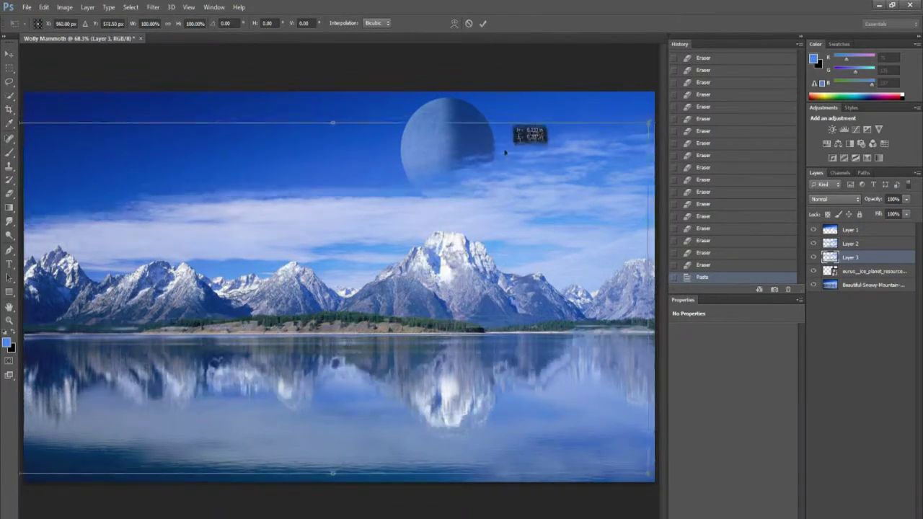
{"action": "key", "text": "ctrl+v"}
{"action": "key", "text": "ctrl+v"}
{"action": "key", "text": "ctrl+t"}
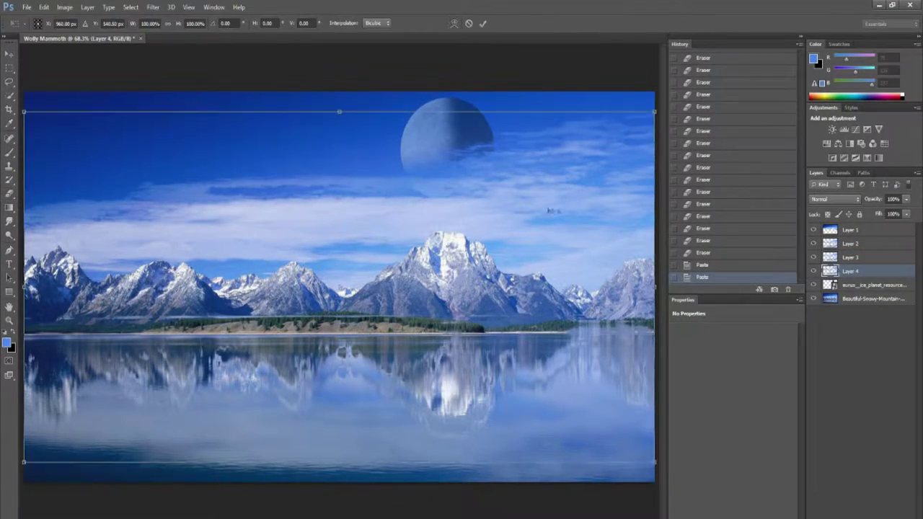
{"action": "key", "text": "Return"}
{"action": "key", "text": "Delete"}
- Duplicate the ice planet layer and rotate the copy
{"action": "right_click", "coordinate": [863, 271]}
{"action": "left_click", "coordinate": [757, 187]}
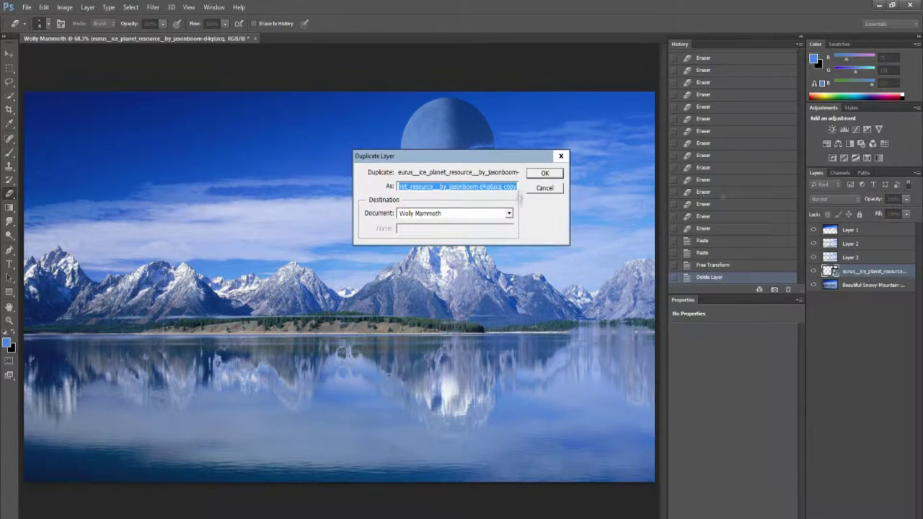
{"action": "left_click", "coordinate": [546, 173]}
{"action": "key", "text": "ctrl+t"}
{"action": "mouse_move", "coordinate": [545, 185]}
{"action": "left_mouse_down"}
{"action": "mouse_move", "coordinate": [448, 159]}
{"action": "mouse_move", "coordinate": [441, 330]}
{"action": "left_mouse_up"}
{"action": "key", "text": "Return"}
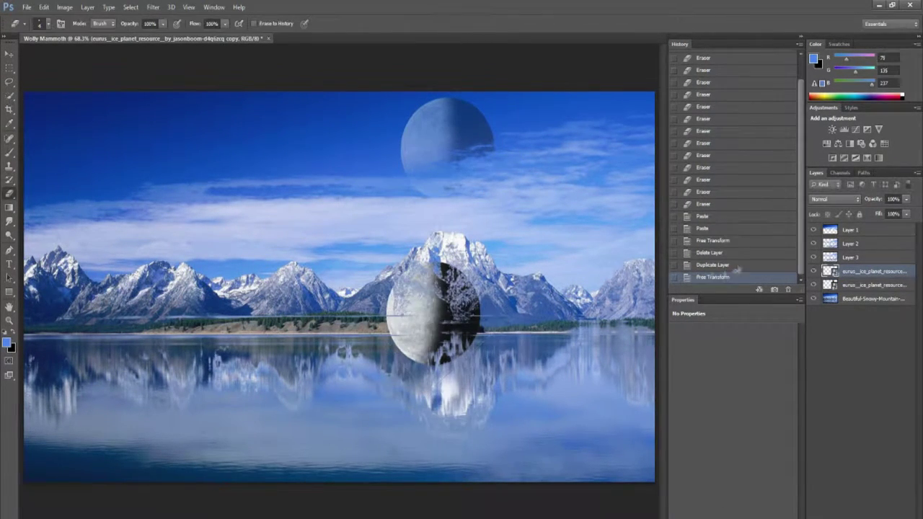
- Delete the leftover Layer 3 and move the planet copy down to the image's bottom edge
{"action": "left_click", "coordinate": [858, 257]}
{"action": "key", "text": "Delete"}
{"action": "key", "text": "ctrl+t"}
{"action": "key", "text": "Return"}
{"action": "left_click", "coordinate": [863, 258]}
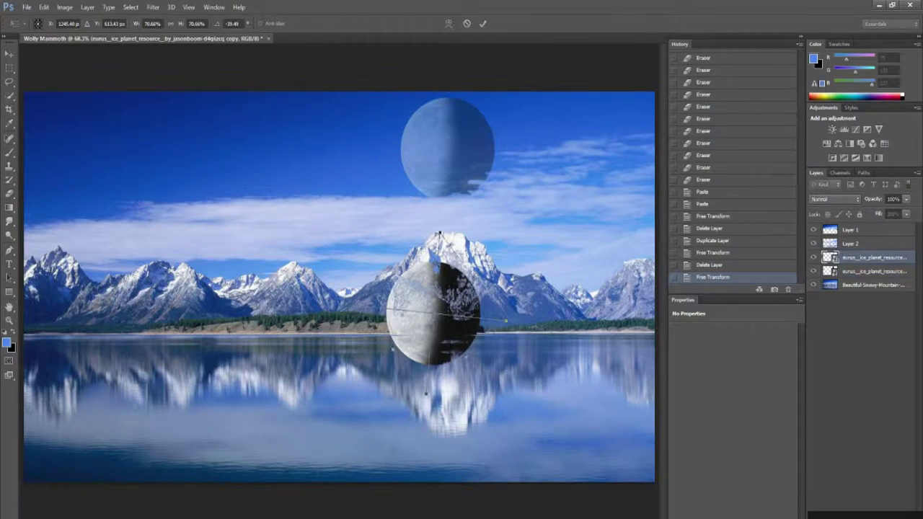
{"action": "key", "text": "ctrl+t"}
{"action": "left_click_drag", "start_coordinate": [433, 317], "coordinate": [442, 469]}
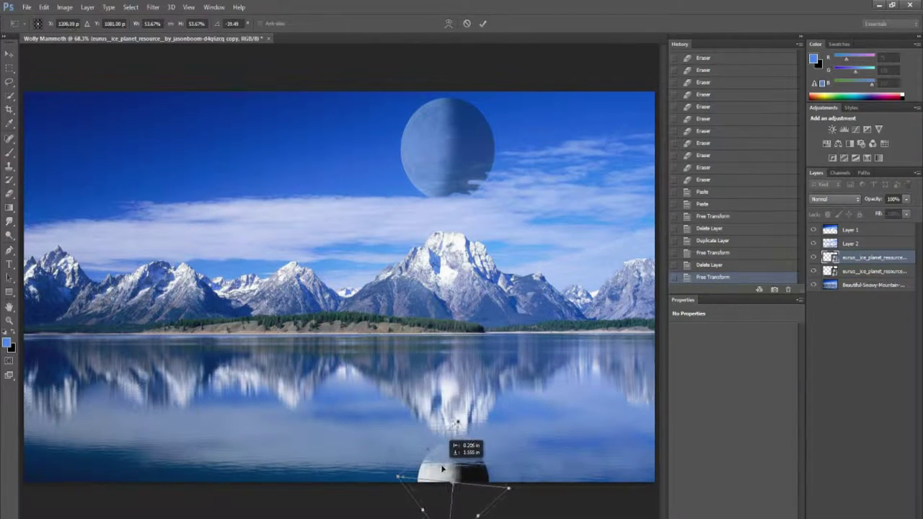
{"action": "key", "text": "Return"}
- Paste the lake water as Layer 3 and place the planet copy beneath it
{"action": "left_click", "coordinate": [813, 257]}
{"action": "left_click", "coordinate": [872, 285]}
{"action": "left_click", "coordinate": [9, 94]}
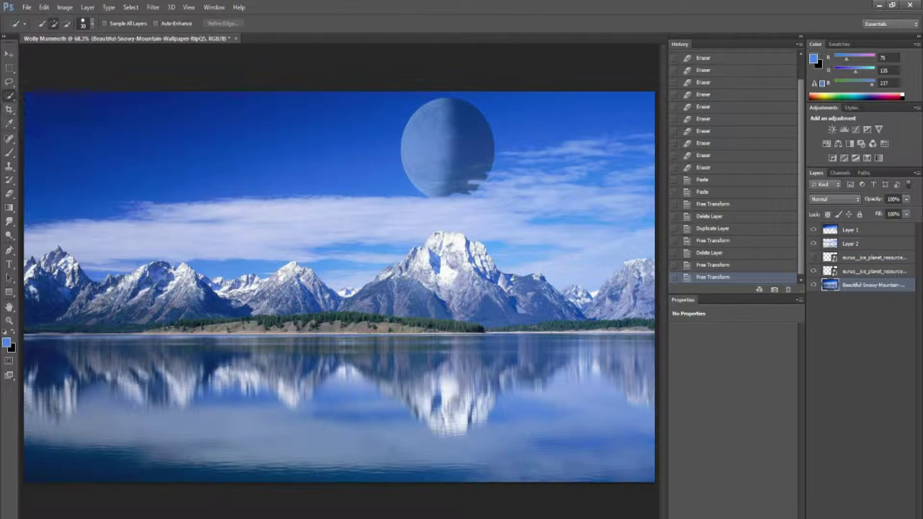
{"action": "key", "text": "ctrl+c"}
{"action": "key", "text": "ctrl+v"}
{"action": "left_click", "coordinate": [813, 271]}
{"action": "left_click_drag", "start_coordinate": [869, 271], "coordinate": [864, 291]}
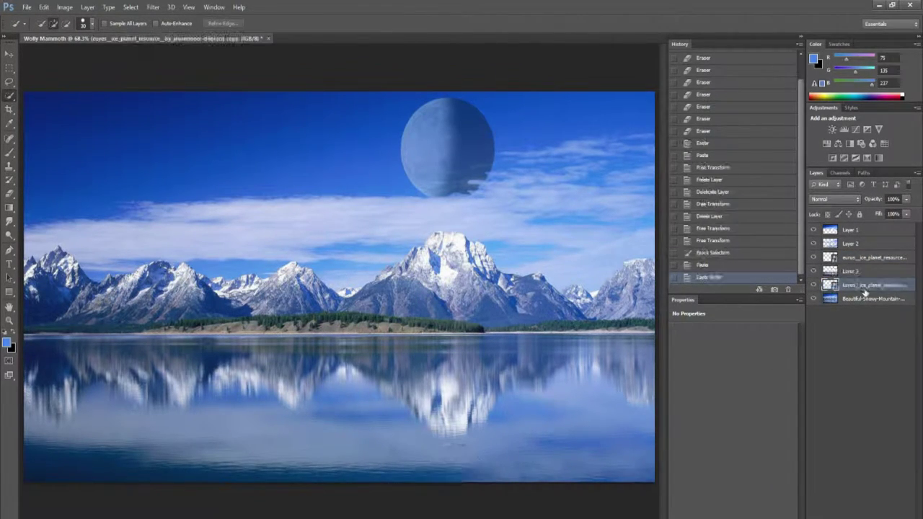
{"action": "left_click", "coordinate": [873, 258]}
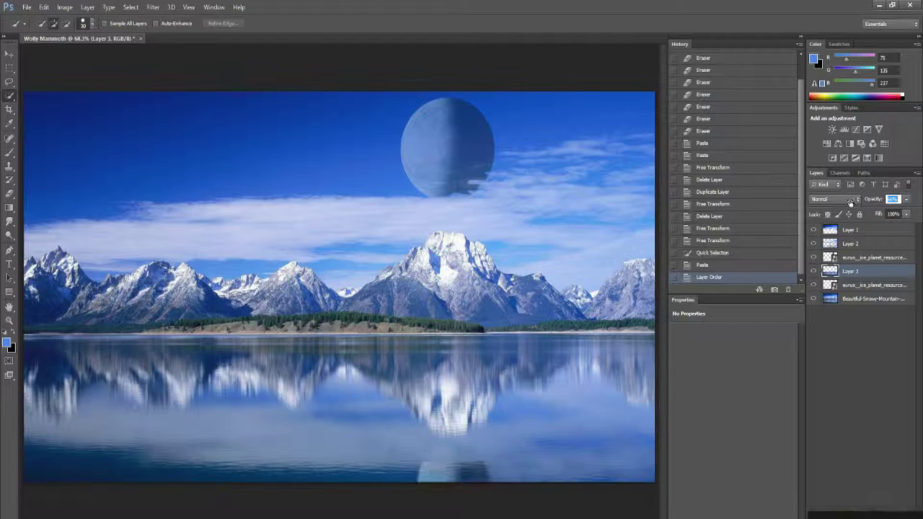
- Set the layer opacity, then try two Ripple passes on the planet and undo them
{"action": "key", "text": "5"}
{"action": "left_click", "coordinate": [153, 7]}
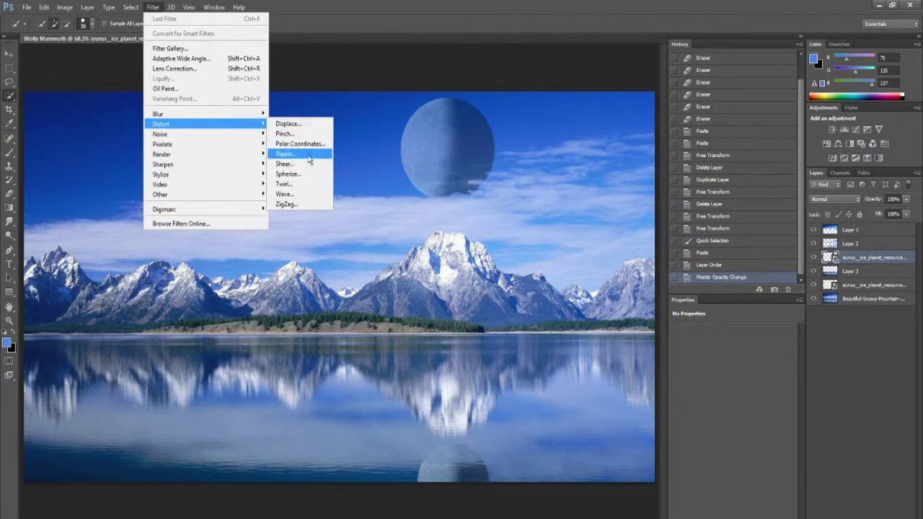
{"action": "left_click", "coordinate": [295, 151]}
{"action": "left_click", "coordinate": [529, 136]}
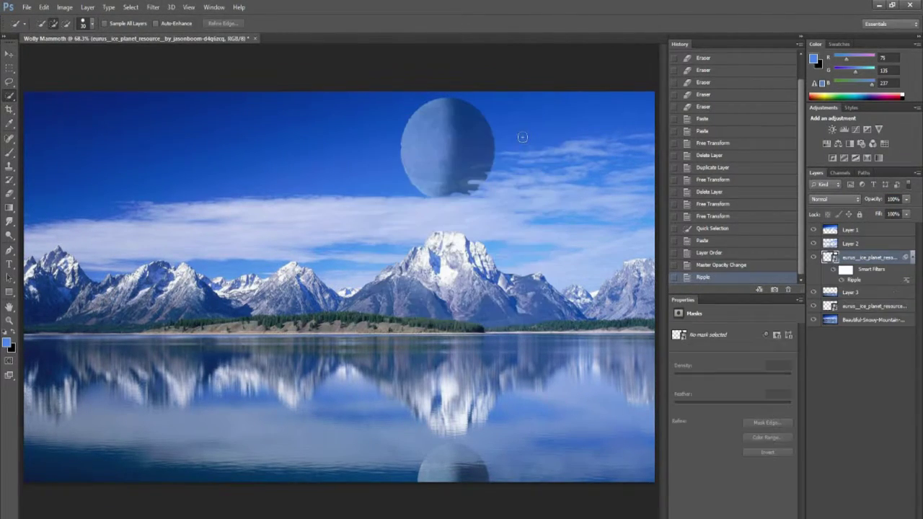
{"action": "left_click", "coordinate": [153, 7]}
{"action": "left_click", "coordinate": [295, 153]}
{"action": "left_click", "coordinate": [521, 139]}
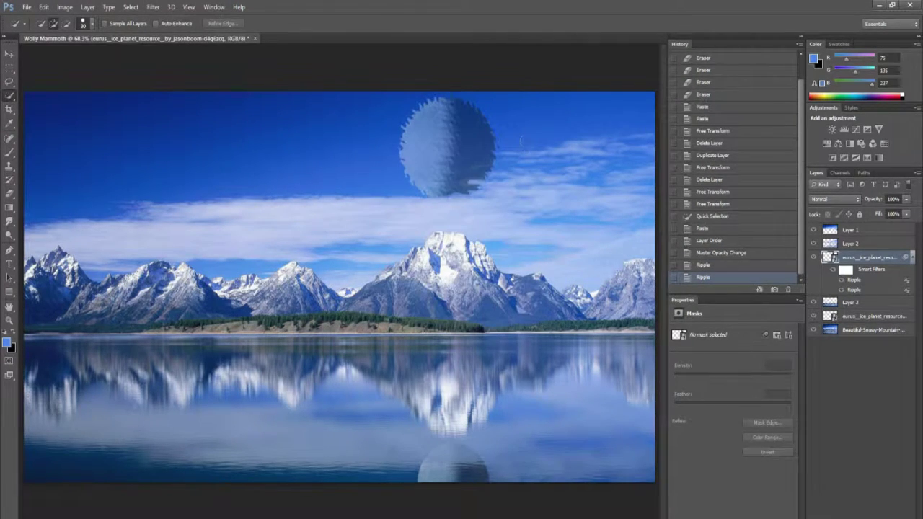
{"action": "key", "text": "ctrl+alt+z"}
{"action": "key", "text": "ctrl+alt+z"}
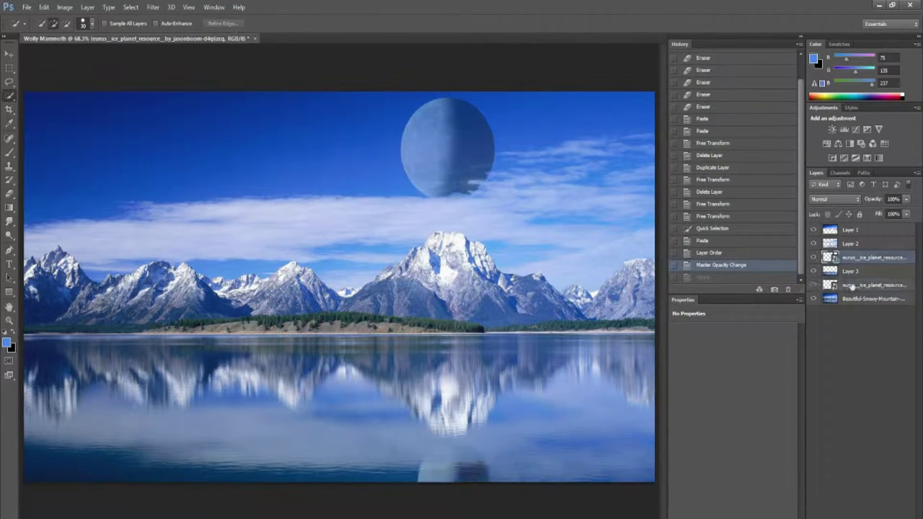
- Try a Wave distortion and undo it, then apply Ripple to the reflection copy
{"action": "left_click", "coordinate": [152, 7]}
{"action": "left_click", "coordinate": [298, 151]}
{"action": "left_click", "coordinate": [557, 143]}
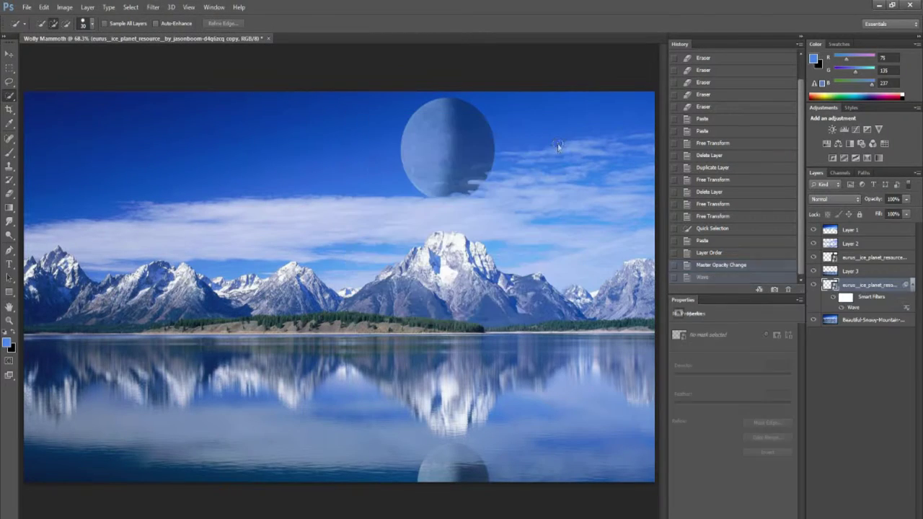
{"action": "key", "text": "ctrl+alt+z"}
{"action": "left_click", "coordinate": [153, 7]}
{"action": "left_click", "coordinate": [303, 155]}
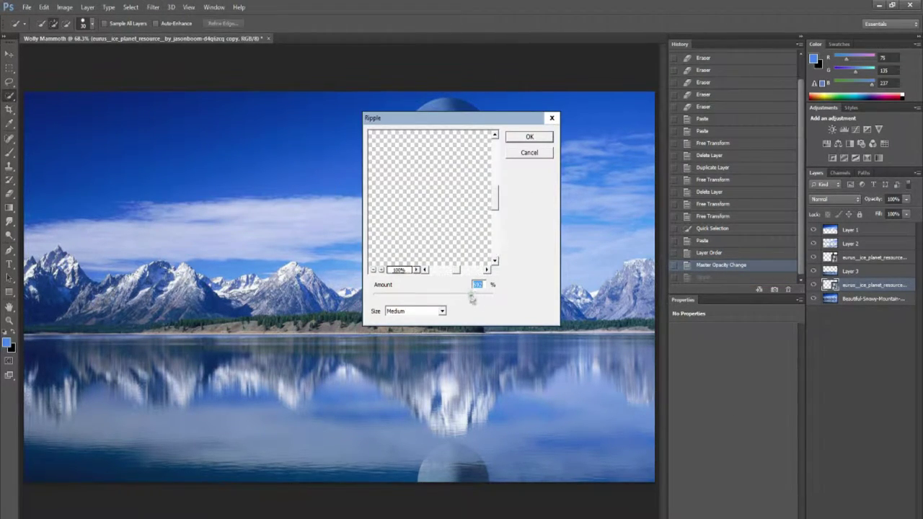
{"action": "left_click", "coordinate": [507, 140]}
- Try the Displace filter, then cancel it without choosing a displacement map
{"action": "left_click", "coordinate": [153, 7]}
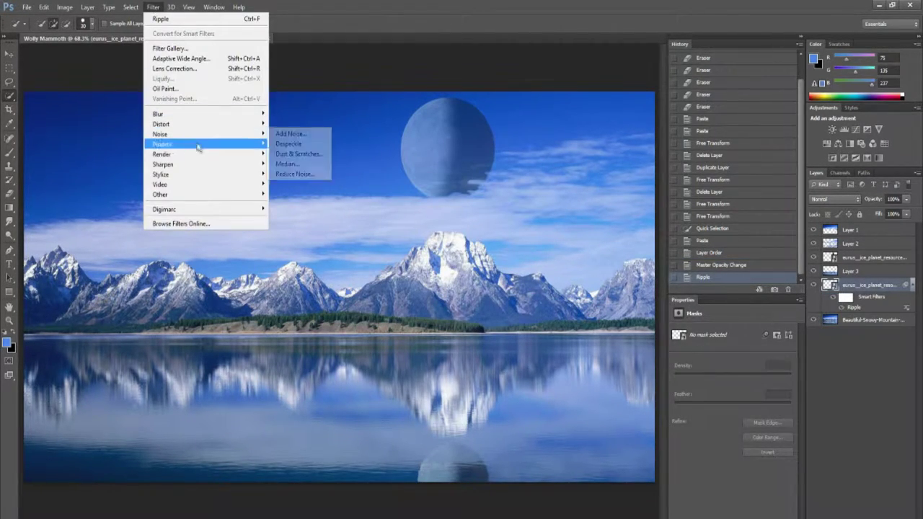
{"action": "left_click", "coordinate": [297, 134]}
{"action": "left_click", "coordinate": [492, 169]}
{"action": "key", "text": "Escape"}
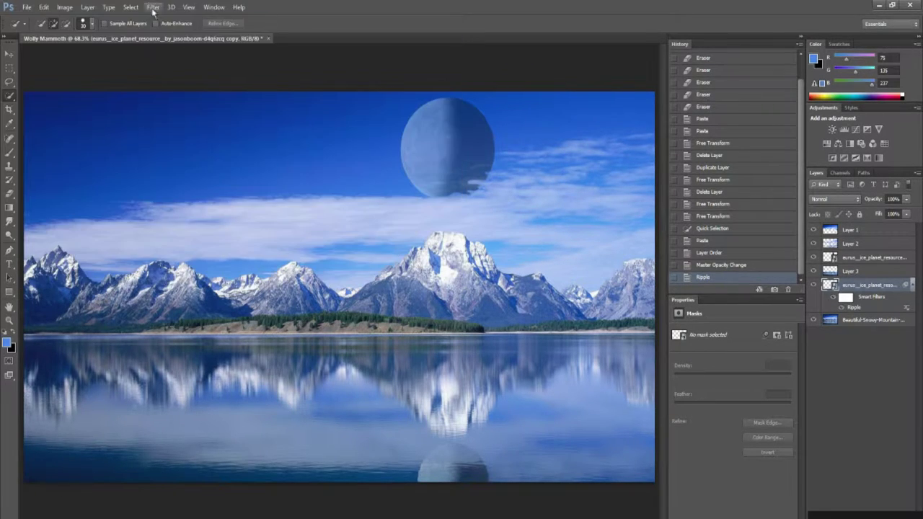
{"action": "left_click", "coordinate": [153, 7]}
{"action": "left_click", "coordinate": [309, 151]}
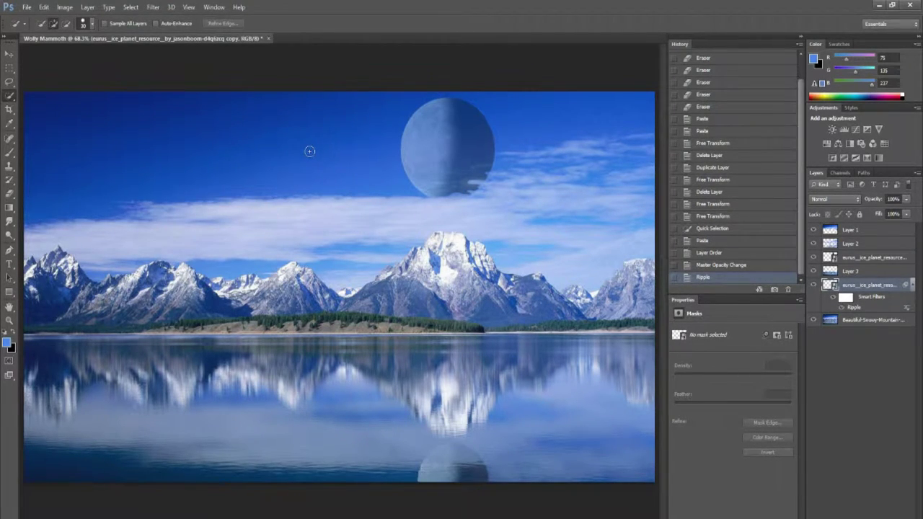
- Apply the Mosaic pixelate filter to the planet reflection
{"action": "left_click", "coordinate": [153, 7]}
{"action": "left_click", "coordinate": [285, 194]}
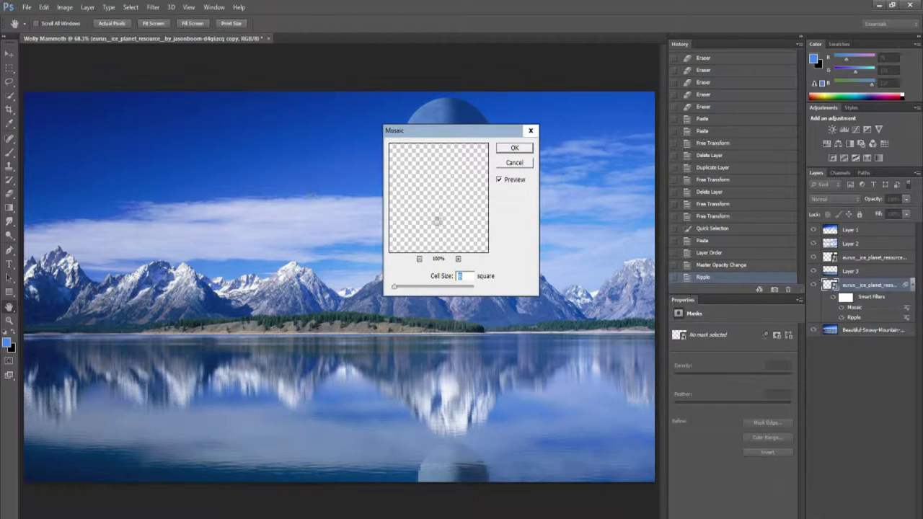
{"action": "left_click", "coordinate": [515, 148]}
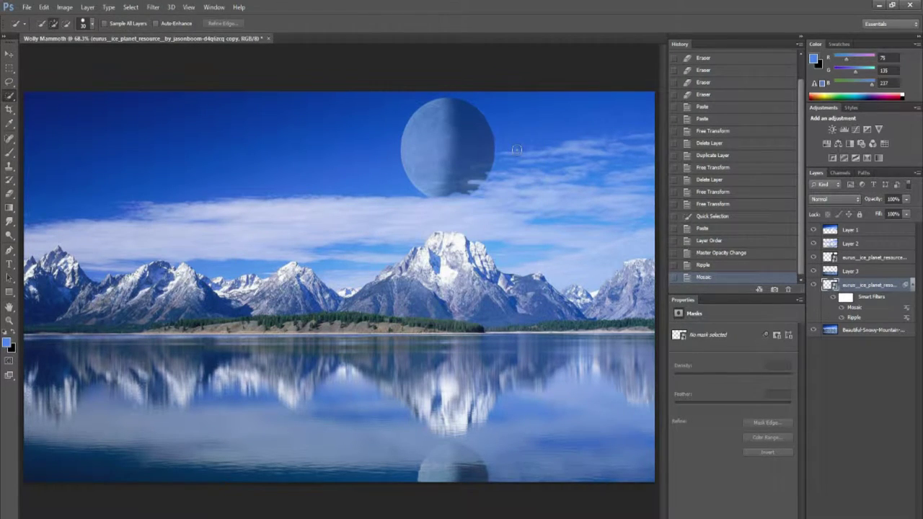
{"action": "left_click", "coordinate": [153, 7]}
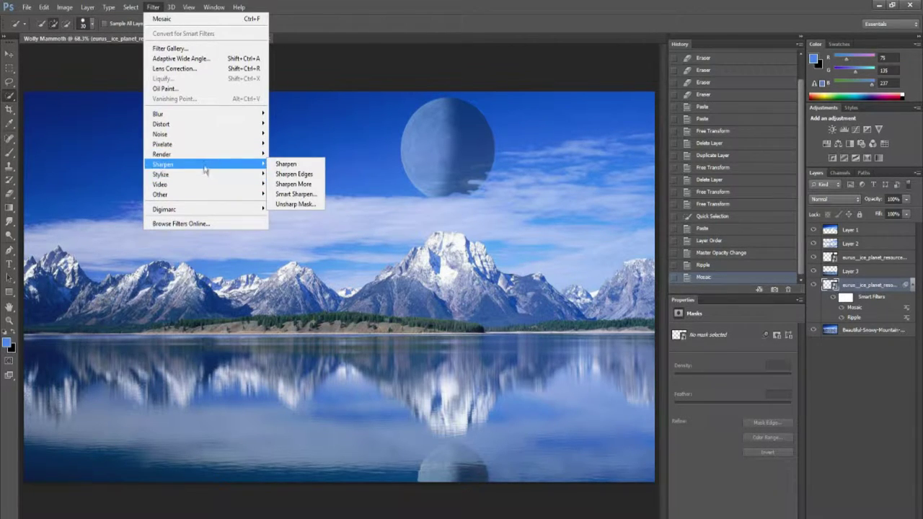
- Try Clouds at lower opacity and undo it, then apply Facet to the reflection
{"action": "mouse_move", "coordinate": [161, 174]}
{"action": "left_click", "coordinate": [290, 153]}
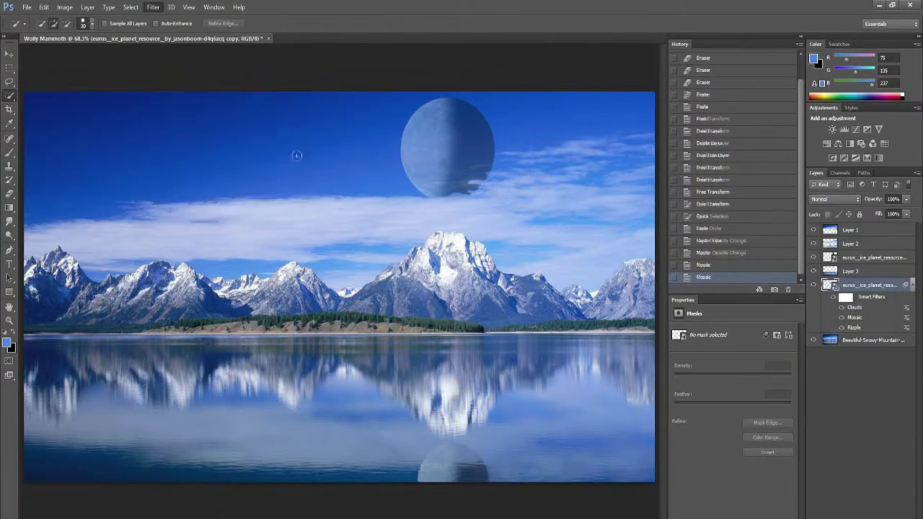
{"action": "left_click_drag", "start_coordinate": [868, 204], "coordinate": [834, 209]}
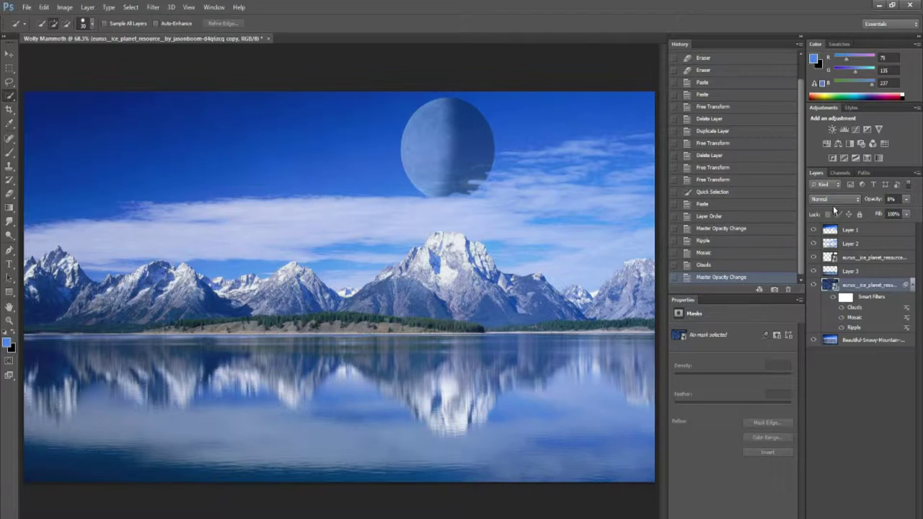
{"action": "key", "text": "ctrl+alt+z"}
{"action": "key", "text": "ctrl+alt+z"}
{"action": "left_click", "coordinate": [153, 7]}
{"action": "mouse_move", "coordinate": [187, 144]}
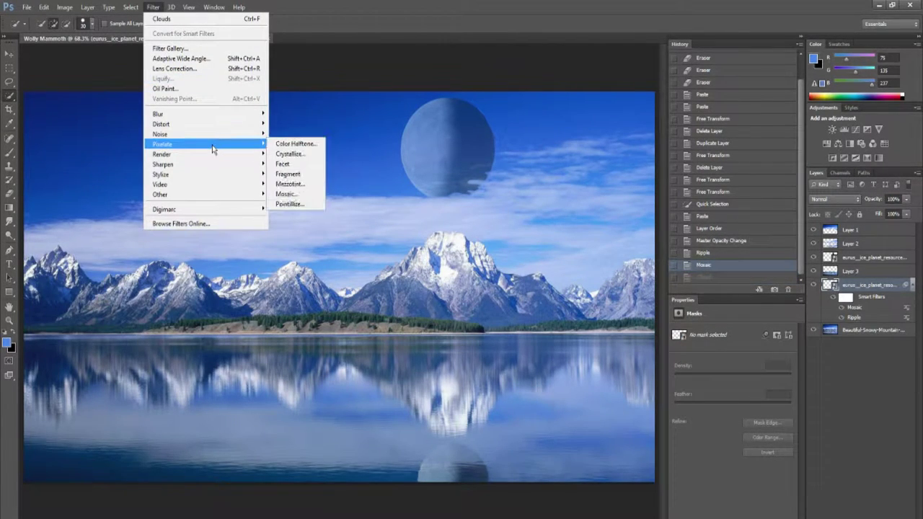
{"action": "left_click", "coordinate": [281, 164]}
- Add Noise to the reflection, then try Pointillize and undo it
{"action": "left_click", "coordinate": [153, 7]}
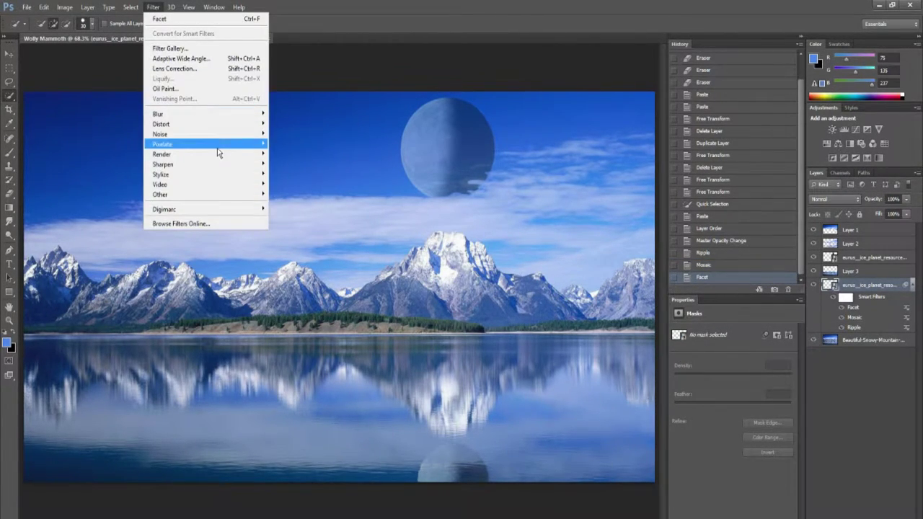
{"action": "left_click", "coordinate": [302, 134]}
{"action": "left_click", "coordinate": [514, 131]}
{"action": "left_click", "coordinate": [153, 6]}
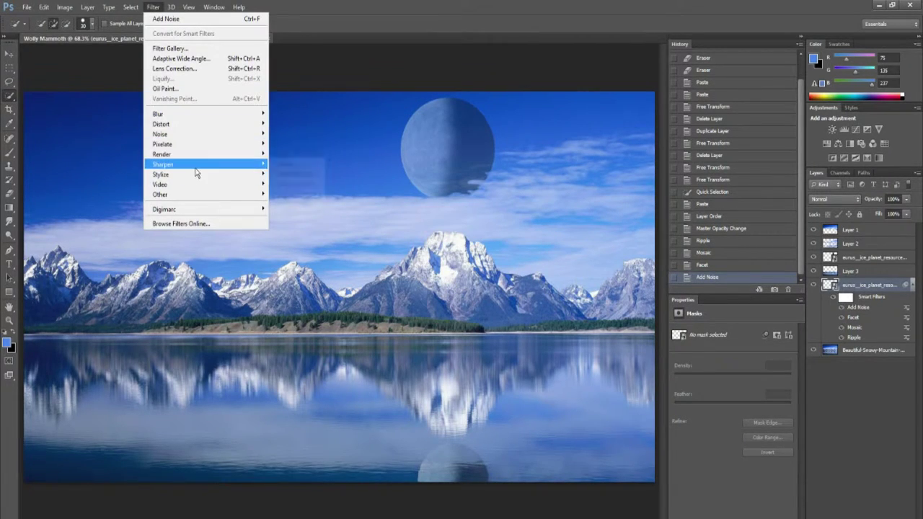
{"action": "left_click", "coordinate": [303, 202]}
{"action": "left_click", "coordinate": [542, 143]}
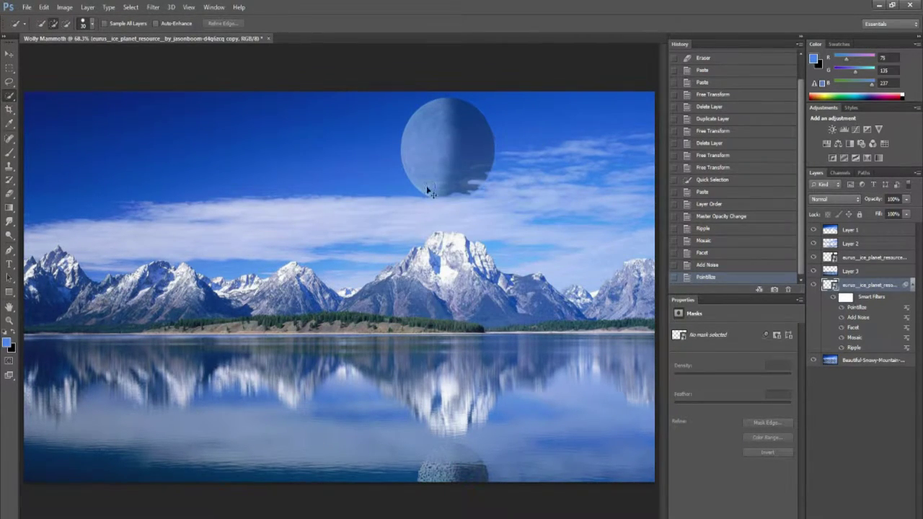
{"action": "key", "text": "ctrl+z"}
- Apply a Ripple with Small size to the reflection
{"action": "left_click", "coordinate": [153, 7]}
{"action": "left_click", "coordinate": [302, 158]}
{"action": "left_click", "coordinate": [425, 311]}
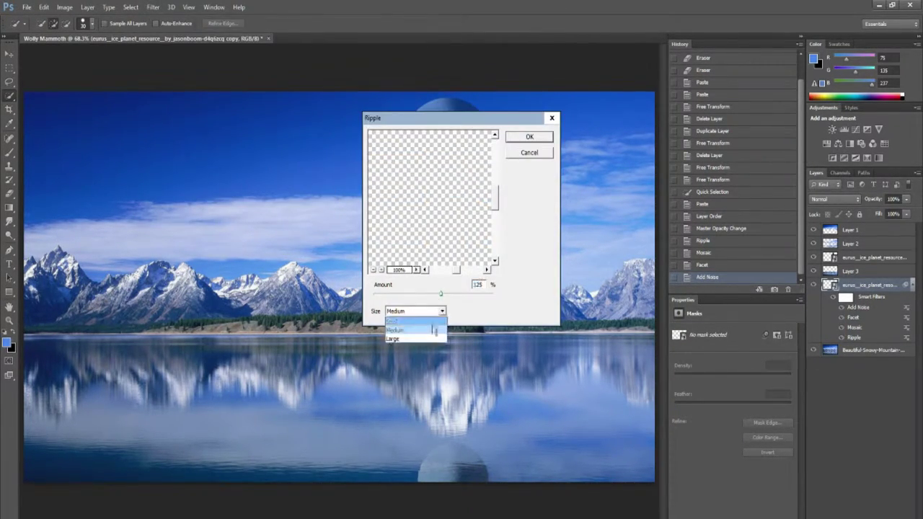
{"action": "left_click", "coordinate": [435, 331]}
{"action": "left_click", "coordinate": [529, 136]}
- Apply another Small, 368% Ripple to the reflection, redoing it once after an undo
{"action": "left_click", "coordinate": [153, 7]}
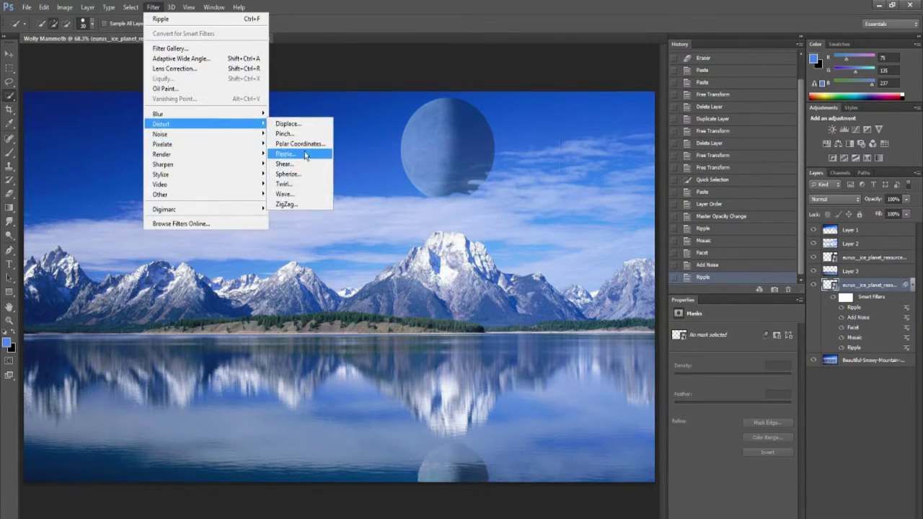
{"action": "left_click", "coordinate": [304, 154]}
{"action": "left_click", "coordinate": [531, 137]}
{"action": "key", "text": "ctrl+z"}
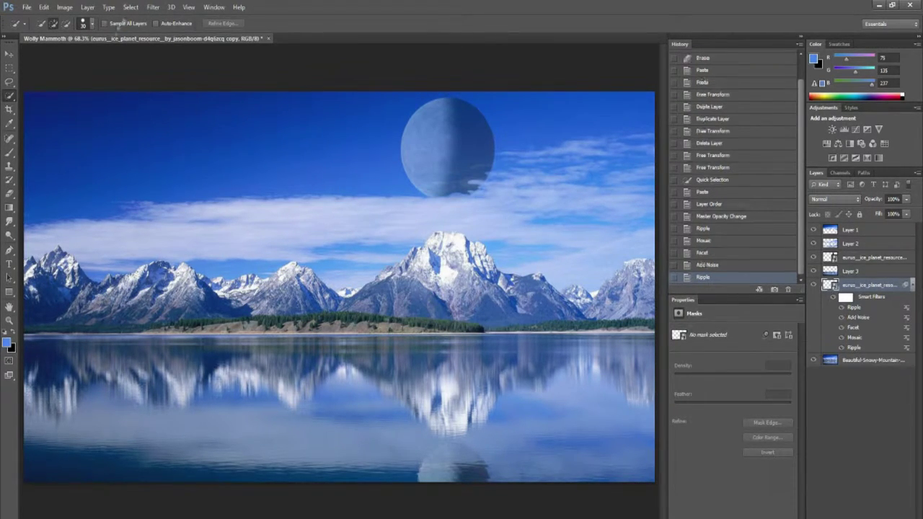
{"action": "left_click", "coordinate": [152, 6]}
{"action": "left_click", "coordinate": [305, 154]}
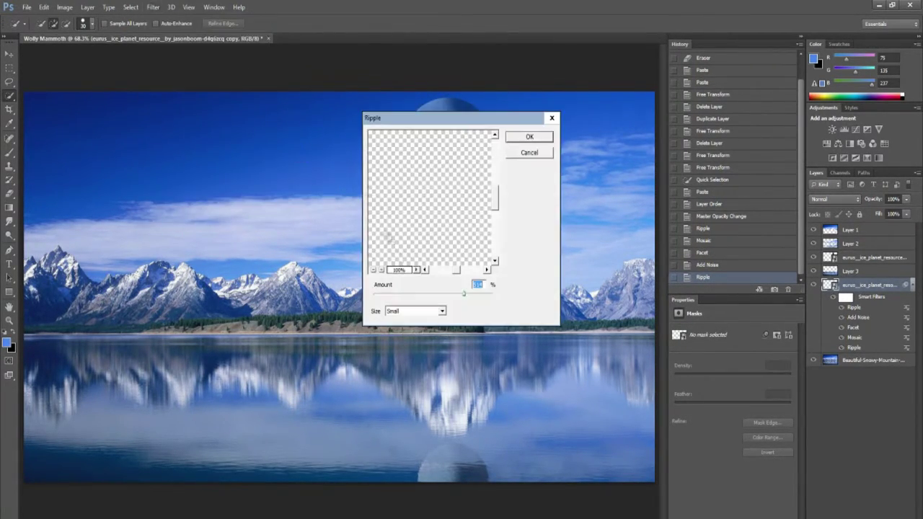
{"action": "left_click", "coordinate": [529, 136]}
{"action": "key", "text": "ctrl+t"}
- Commit the pending transform, then rotate and reshape the reflection with two more free transforms
{"action": "key", "text": "Return"}
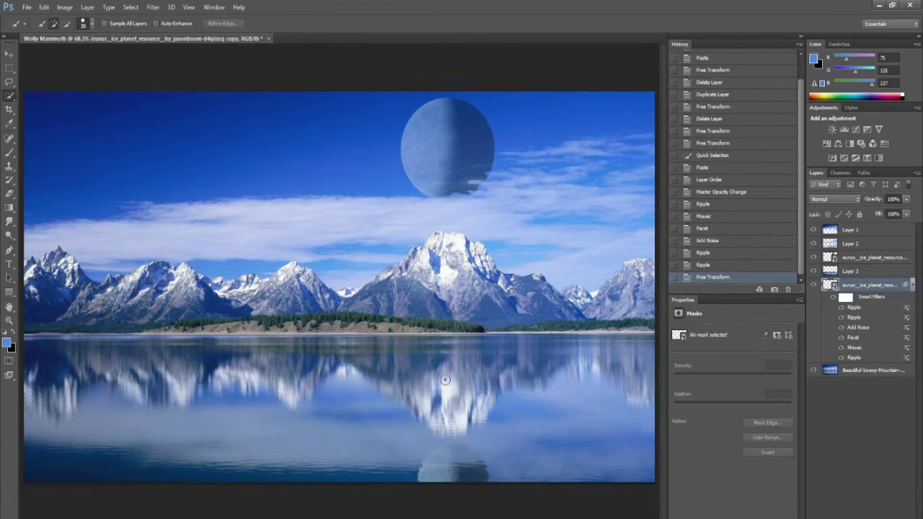
{"action": "key", "text": "ctrl+t"}
{"action": "left_click_drag", "start_coordinate": [445, 380], "coordinate": [461, 364]}
{"action": "key", "text": "Return"}
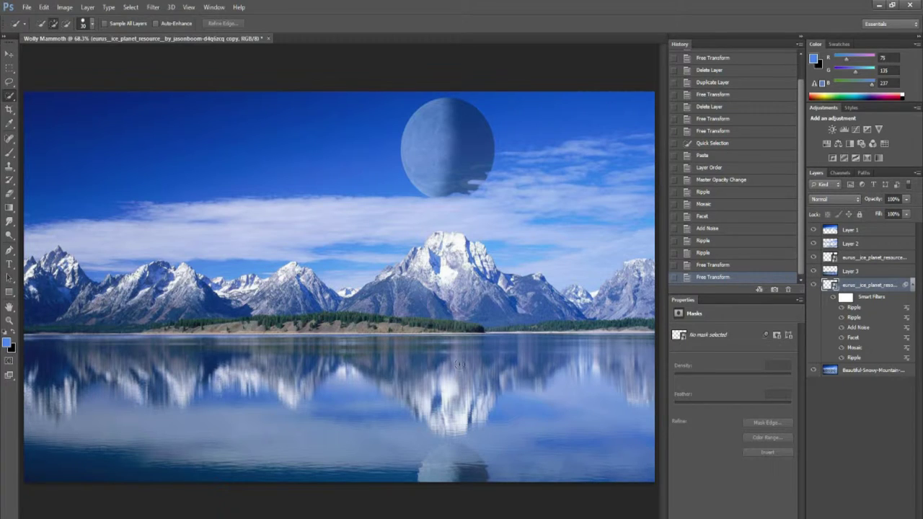
{"action": "key", "text": "ctrl+t"}
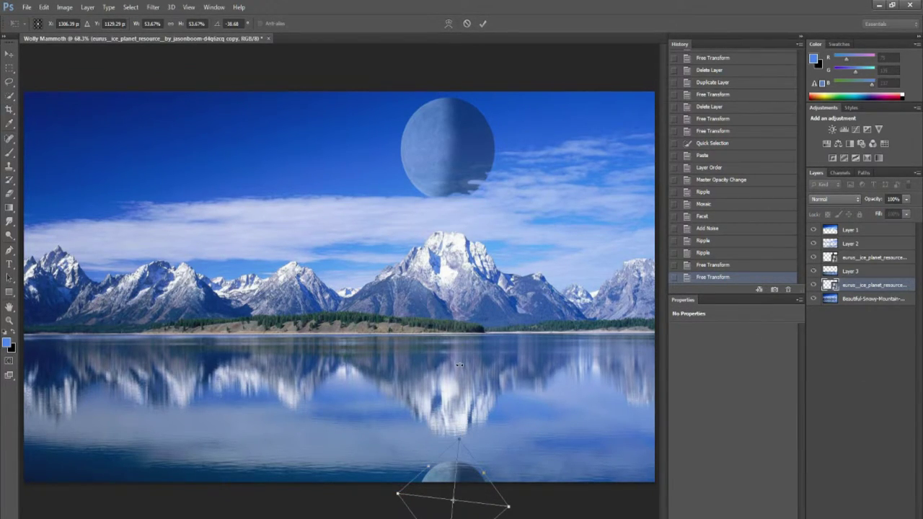
{"action": "key", "text": "Return"}
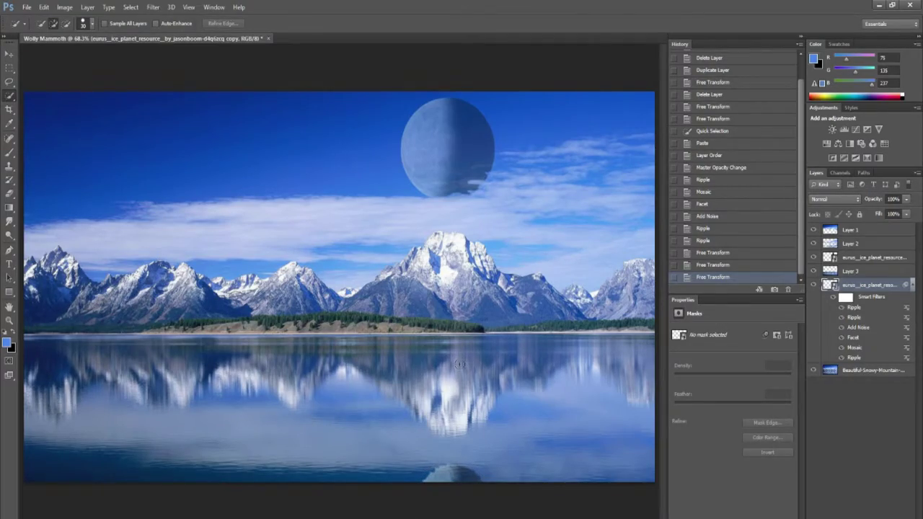